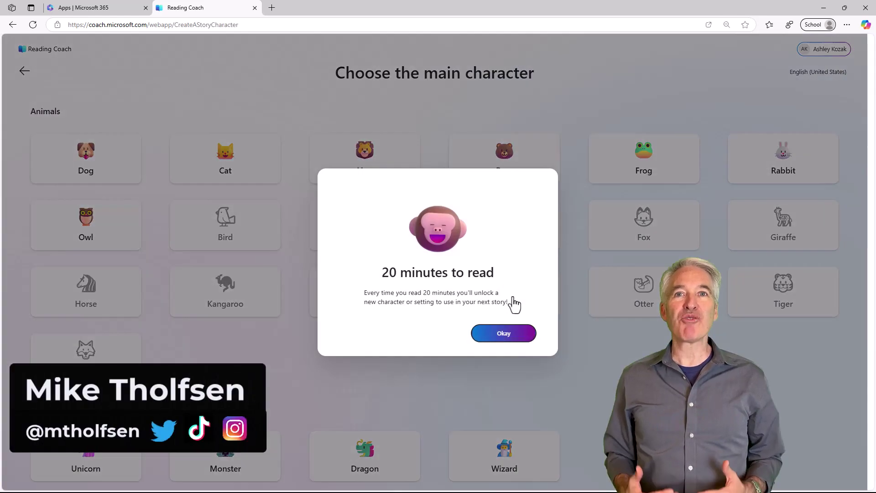
Dismiss the 20-minutes-to-read notice and start reading the story aloud
{"action": "left_click", "coordinate": [504, 333]}
{"action": "scroll", "coordinate": [403, 393], "scroll_direction": "down", "scroll_amount": 5}
{"action": "scroll", "coordinate": [172, 221], "scroll_direction": "up", "scroll_amount": 5}
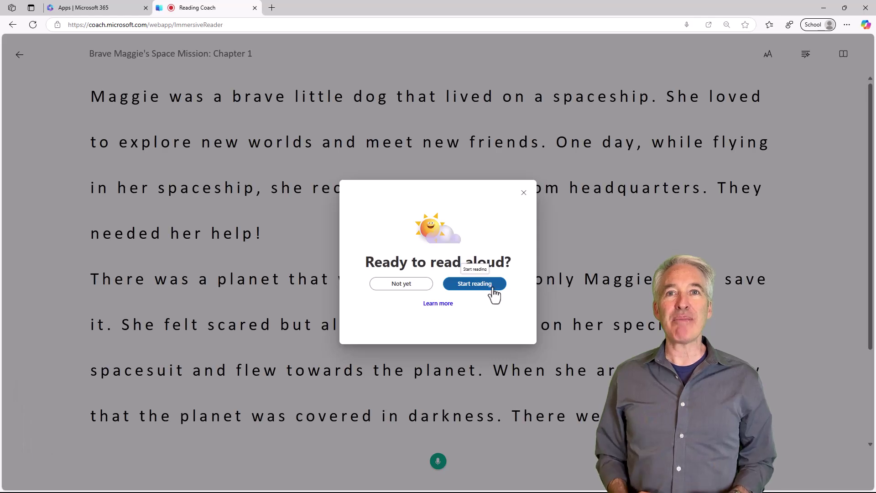
{"action": "left_click", "coordinate": [475, 283]}
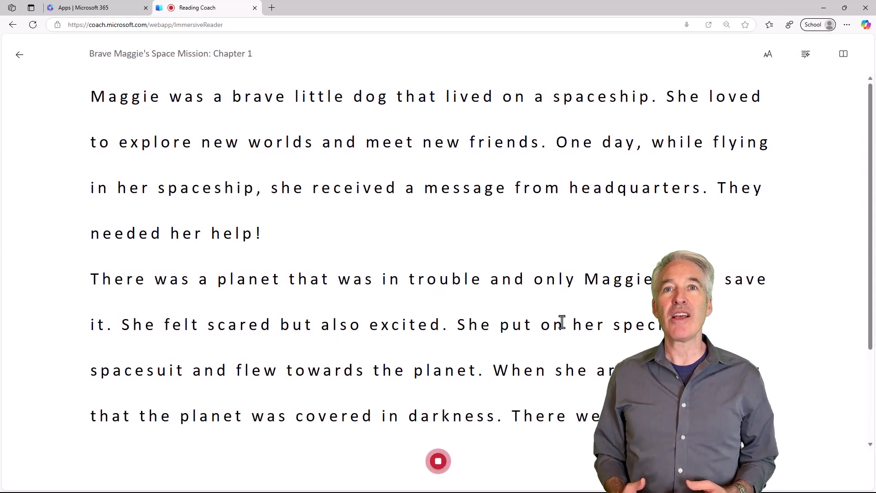
{"action": "scroll", "coordinate": [504, 400], "scroll_direction": "down", "scroll_amount": 3}
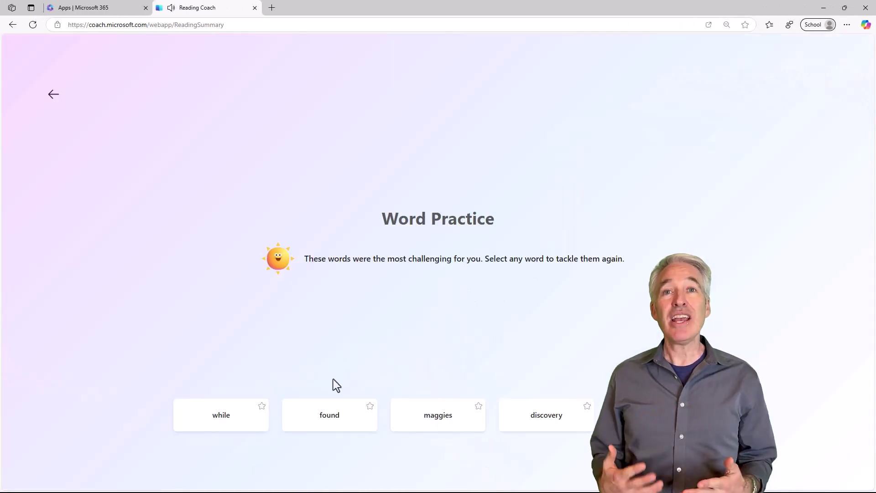
Practice a challenging word, then view My Progress for the last 30 days and all time
{"action": "left_click", "coordinate": [222, 411]}
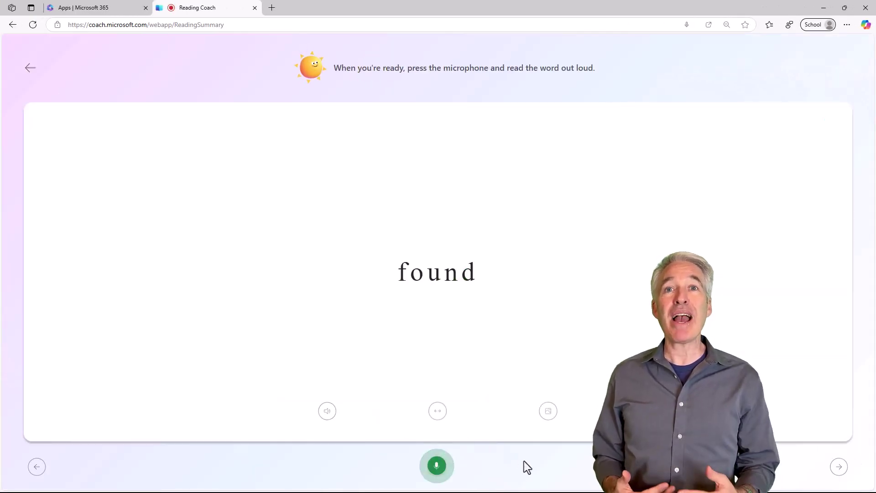
{"action": "left_click", "coordinate": [31, 69]}
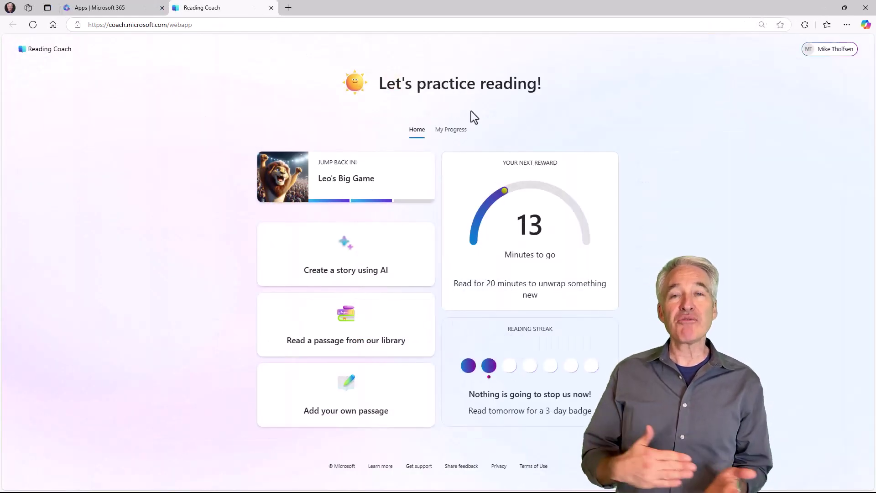
{"action": "left_click", "coordinate": [452, 133]}
{"action": "left_click", "coordinate": [434, 140]}
{"action": "left_click", "coordinate": [503, 140]}
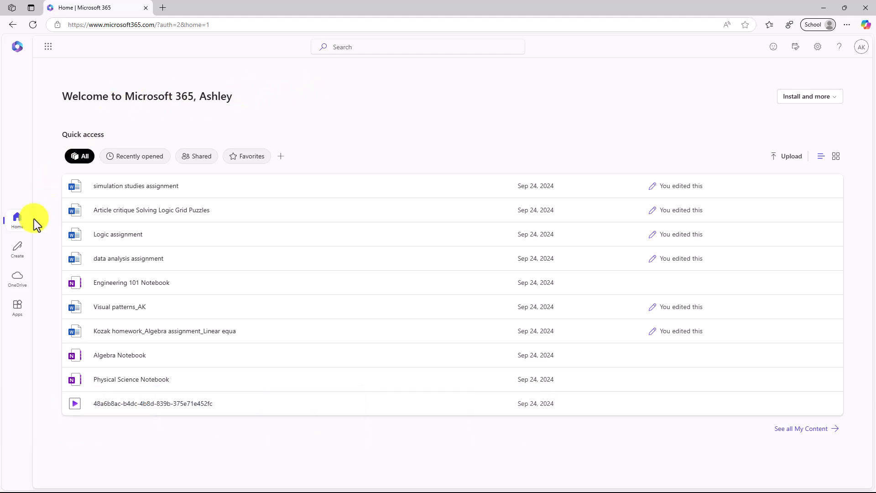
Pin Reading Coach from the Apps list and filter the apps to the Education category
{"action": "left_click", "coordinate": [17, 309]}
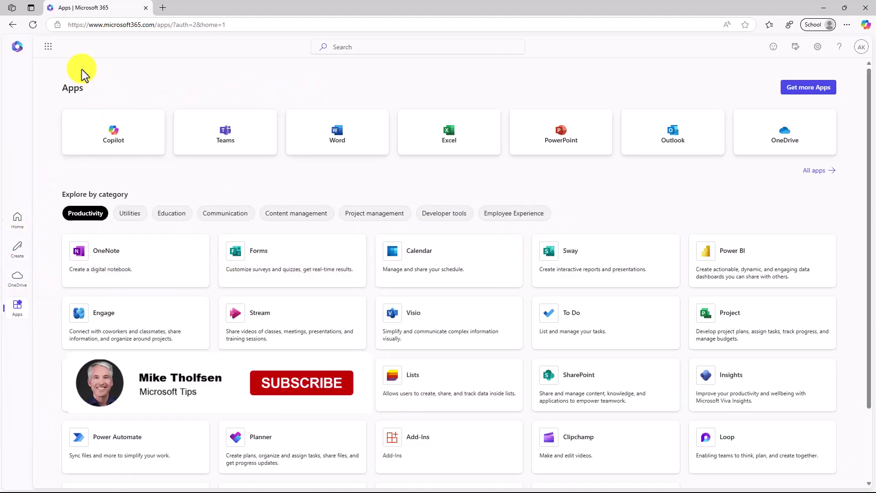
{"action": "left_click", "coordinate": [48, 47]}
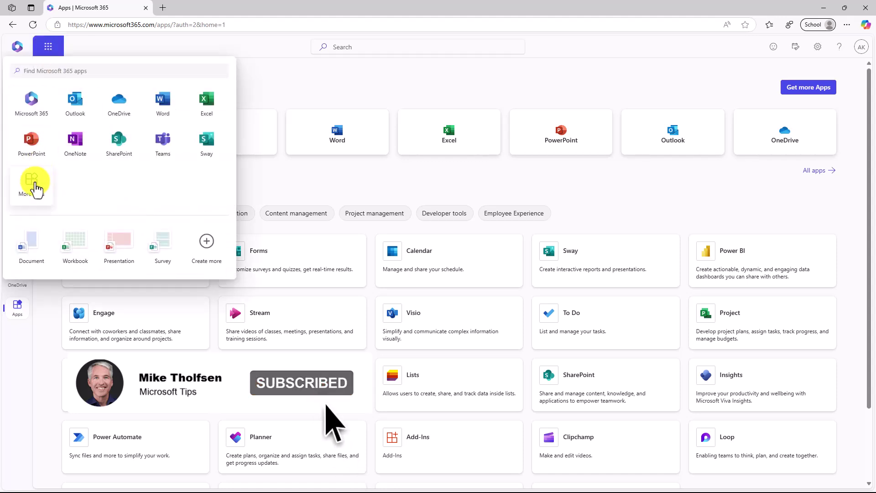
{"action": "left_click", "coordinate": [39, 319]}
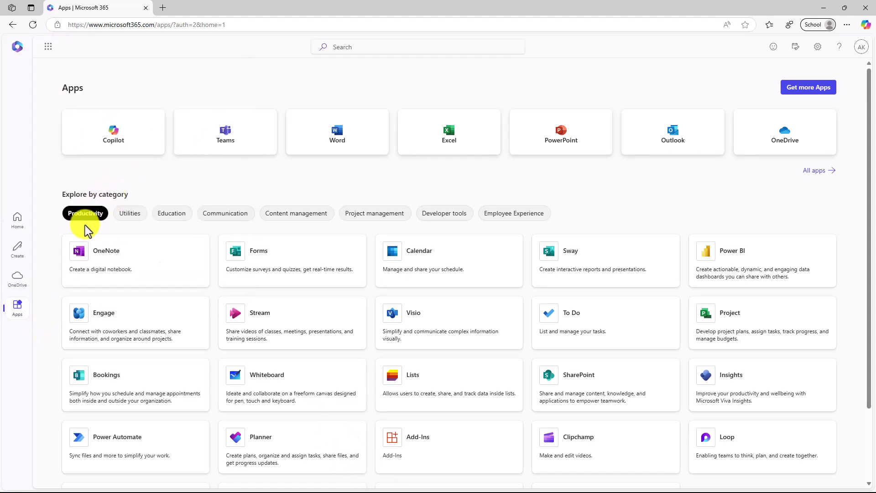
{"action": "scroll", "coordinate": [197, 414], "scroll_direction": "down", "scroll_amount": 2}
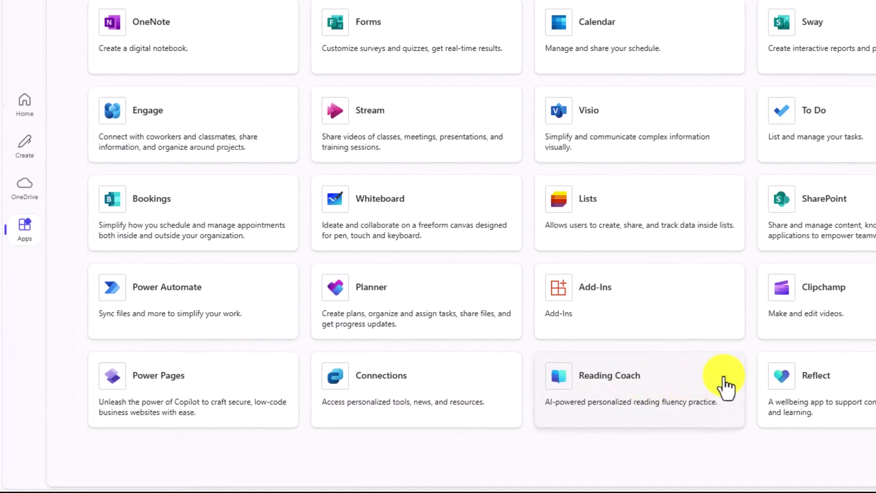
{"action": "left_click", "coordinate": [725, 378]}
{"action": "left_click", "coordinate": [759, 420]}
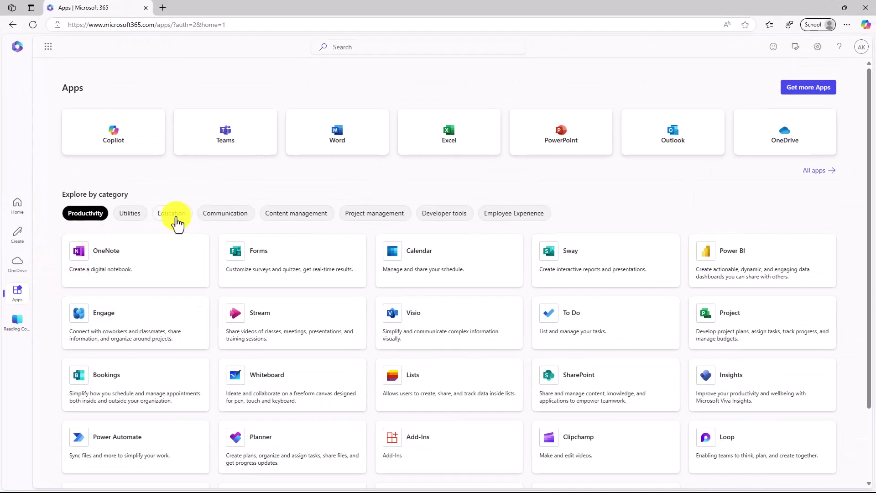
{"action": "left_click", "coordinate": [176, 218]}
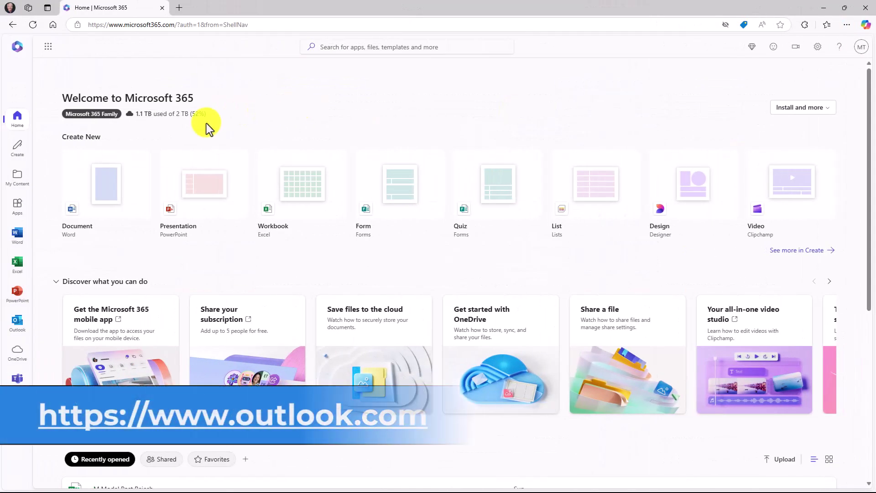
Open the Reading Coach site from the Microsoft 365 Apps page
{"action": "left_click", "coordinate": [12, 206]}
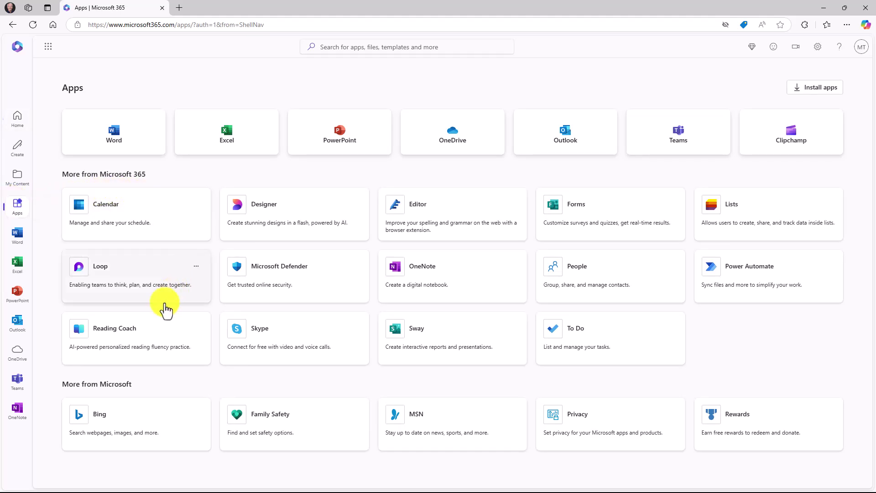
{"action": "left_click", "coordinate": [141, 346]}
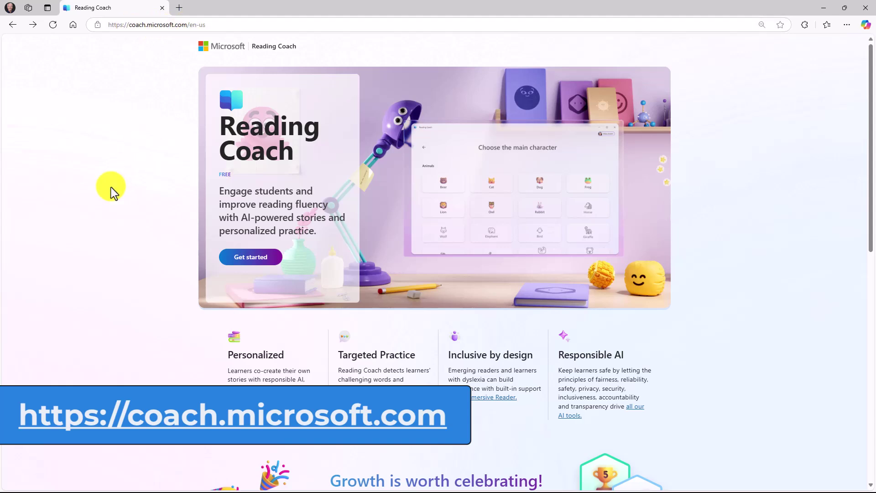
{"action": "scroll", "coordinate": [692, 201], "scroll_direction": "down", "scroll_amount": 3}
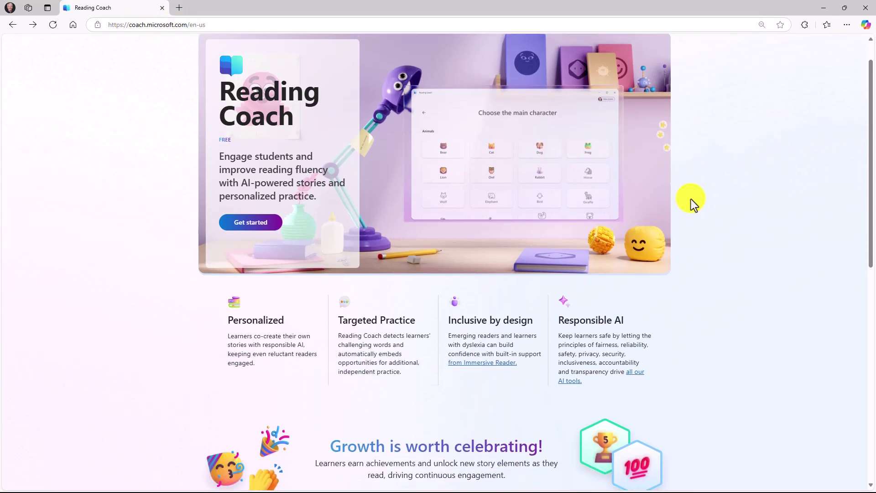
{"action": "scroll", "coordinate": [289, 255], "scroll_direction": "down", "scroll_amount": 5}
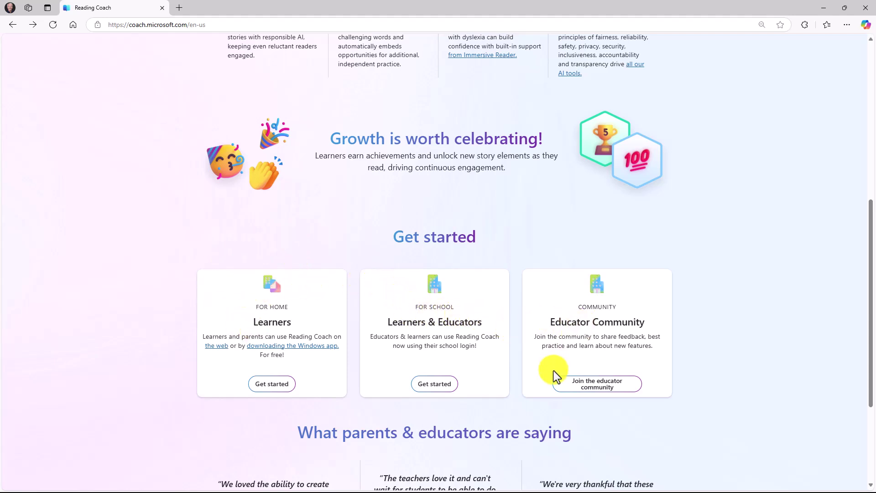
{"action": "scroll", "coordinate": [599, 303], "scroll_direction": "up", "scroll_amount": 7}
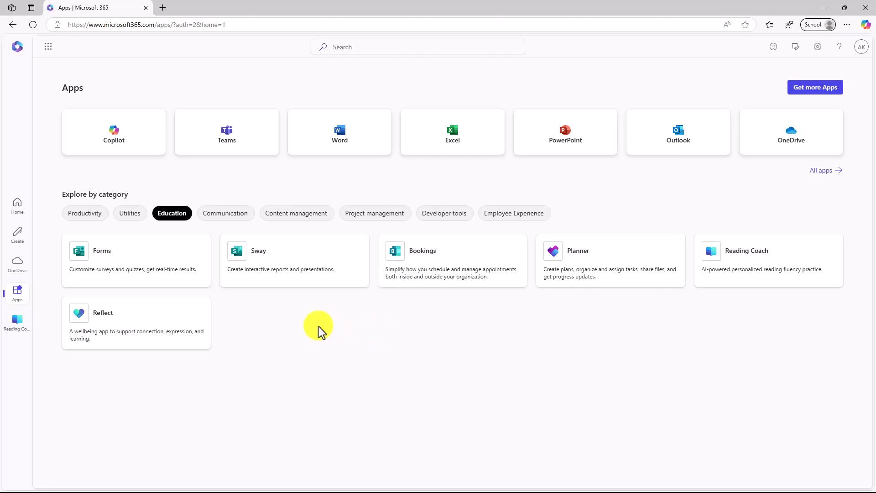
Launch the pinned Reading Coach and look at the library and Add your own passage pages
{"action": "left_click", "coordinate": [18, 325]}
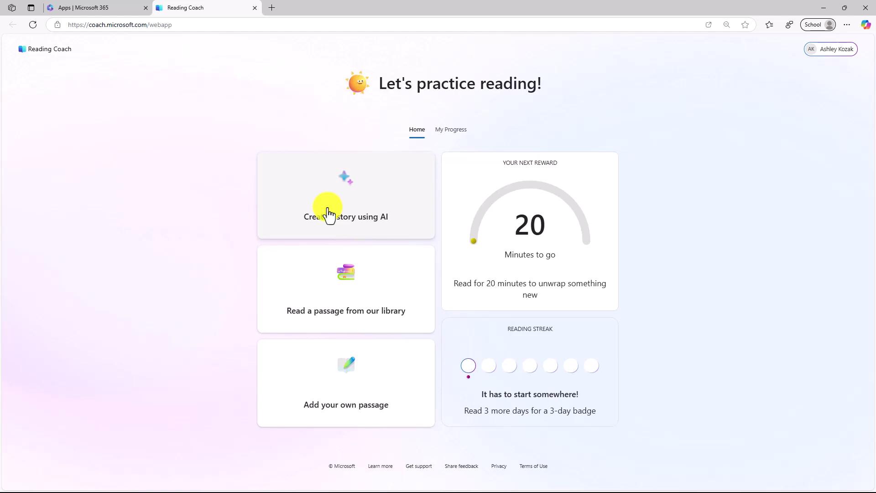
{"action": "left_click", "coordinate": [354, 283]}
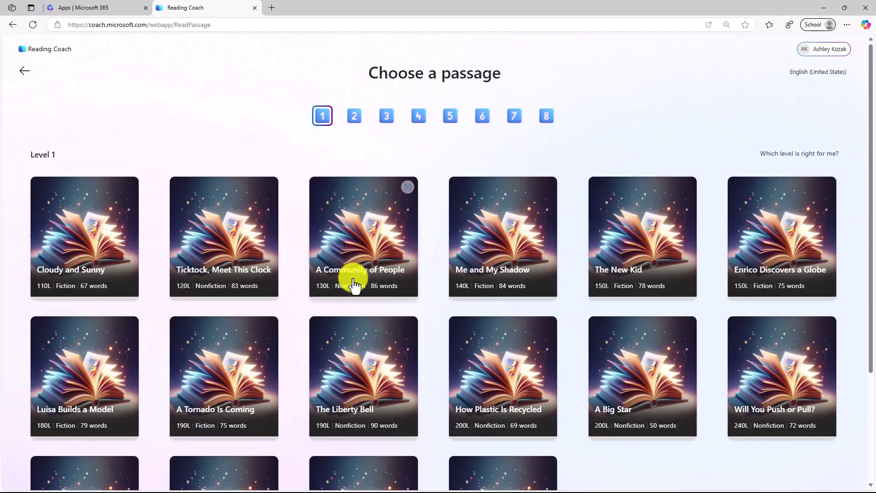
{"action": "left_click", "coordinate": [24, 72]}
{"action": "left_click", "coordinate": [359, 389]}
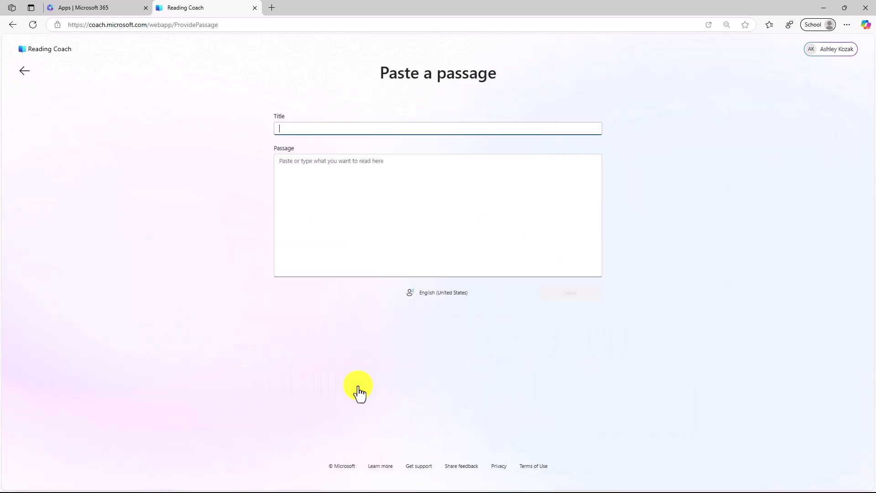
{"action": "left_click", "coordinate": [25, 73]}
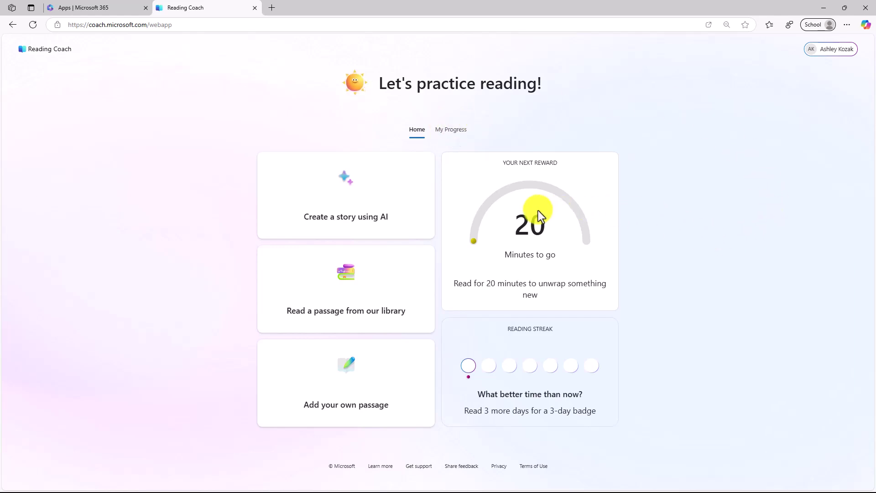
Start an AI story, try the locked Monkey, then choose Dog as the main character
{"action": "left_click", "coordinate": [349, 196]}
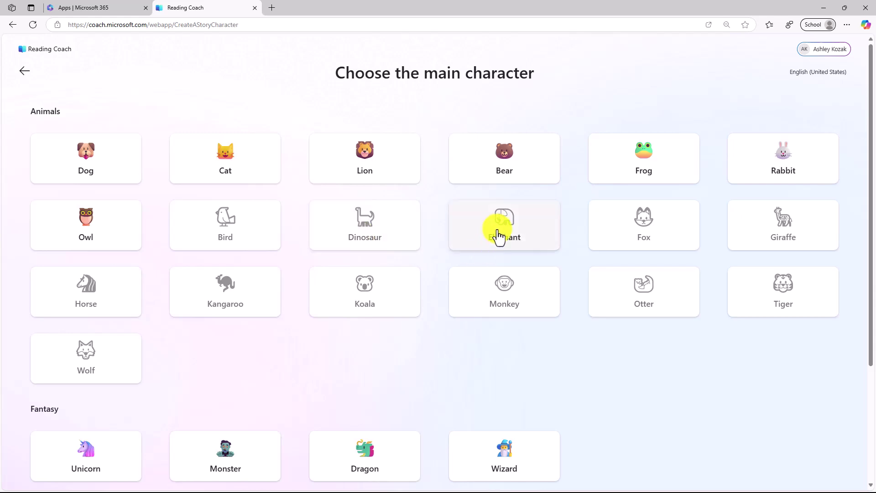
{"action": "left_click", "coordinate": [515, 303]}
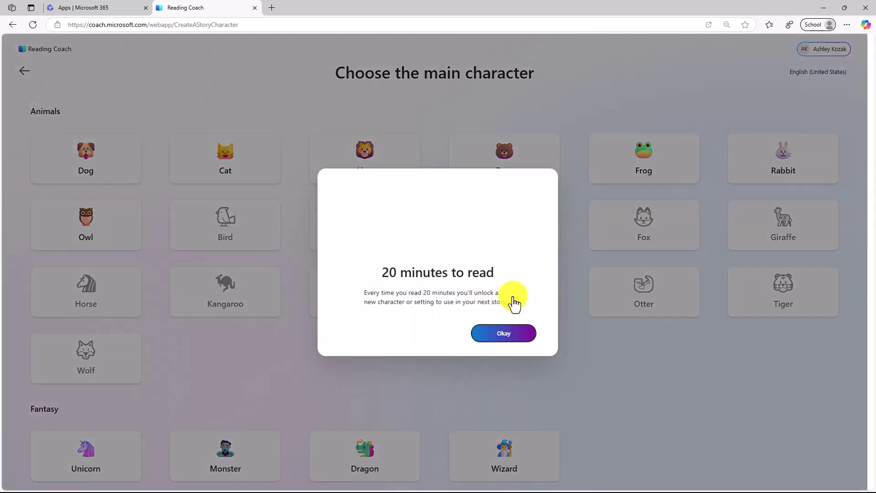
{"action": "left_click", "coordinate": [504, 334]}
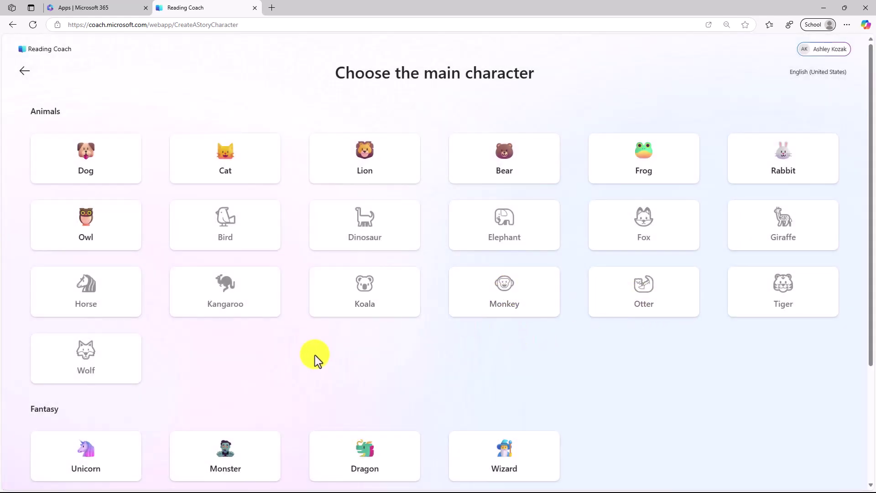
{"action": "scroll", "coordinate": [316, 352], "scroll_direction": "down", "scroll_amount": 2}
{"action": "scroll", "coordinate": [318, 349], "scroll_direction": "down", "scroll_amount": 2}
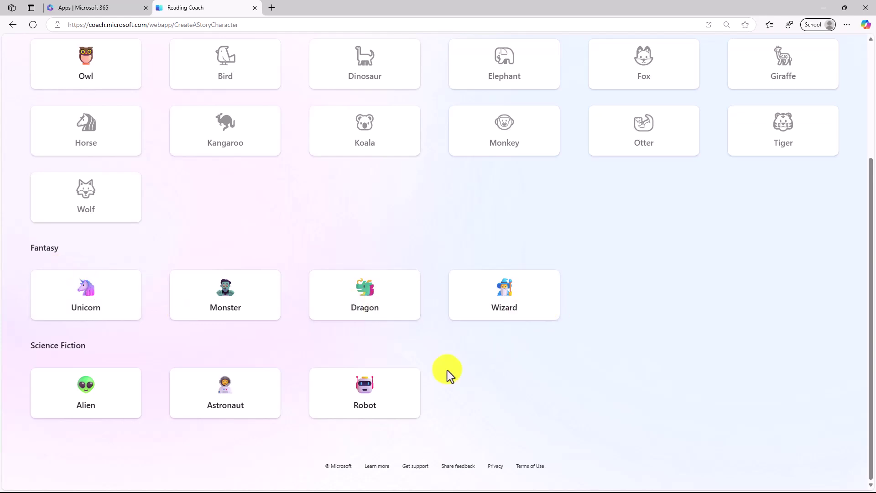
{"action": "scroll", "coordinate": [167, 355], "scroll_direction": "up", "scroll_amount": 4}
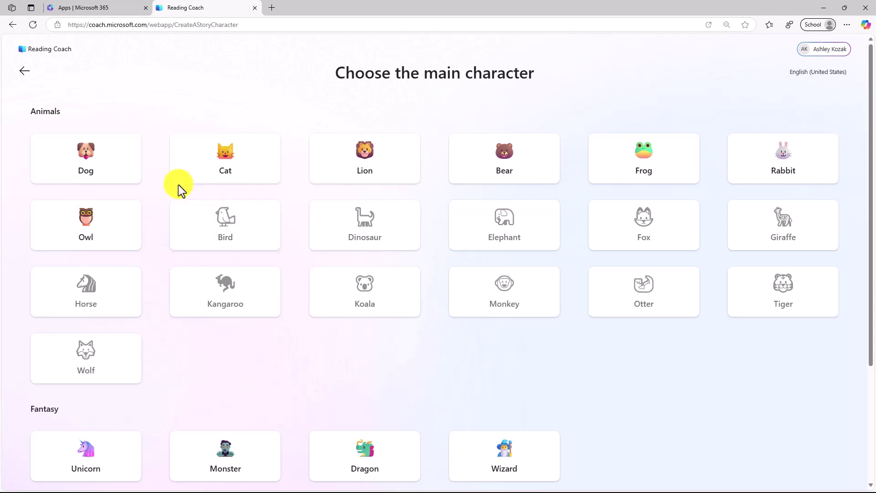
{"action": "left_click", "coordinate": [81, 154]}
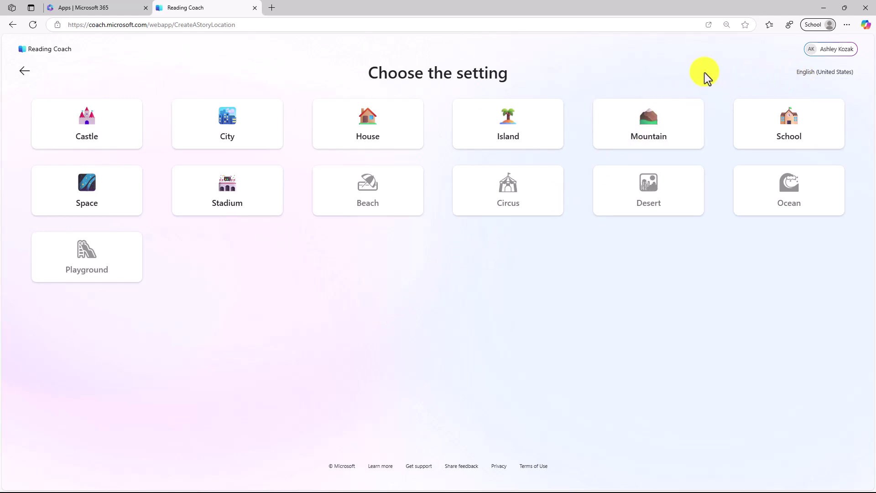
{"action": "left_click", "coordinate": [836, 80]}
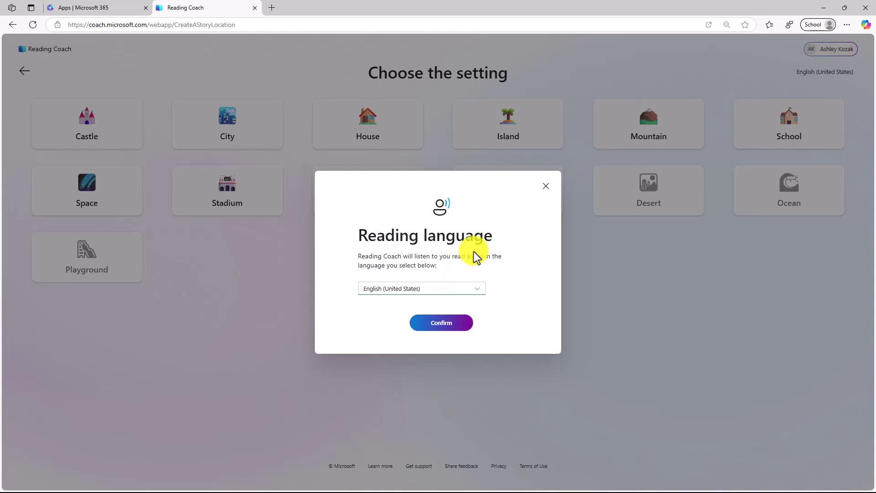
{"action": "left_click", "coordinate": [475, 286]}
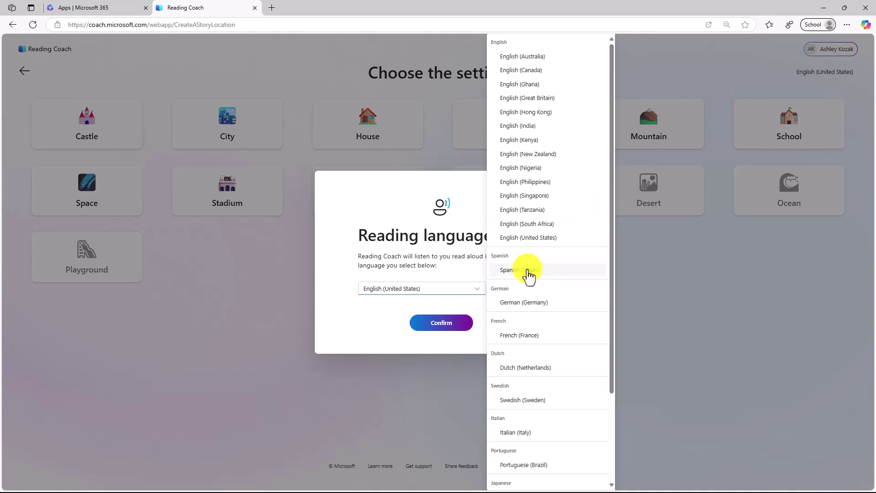
{"action": "left_click_drag", "start_coordinate": [612, 336], "coordinate": [607, 441]}
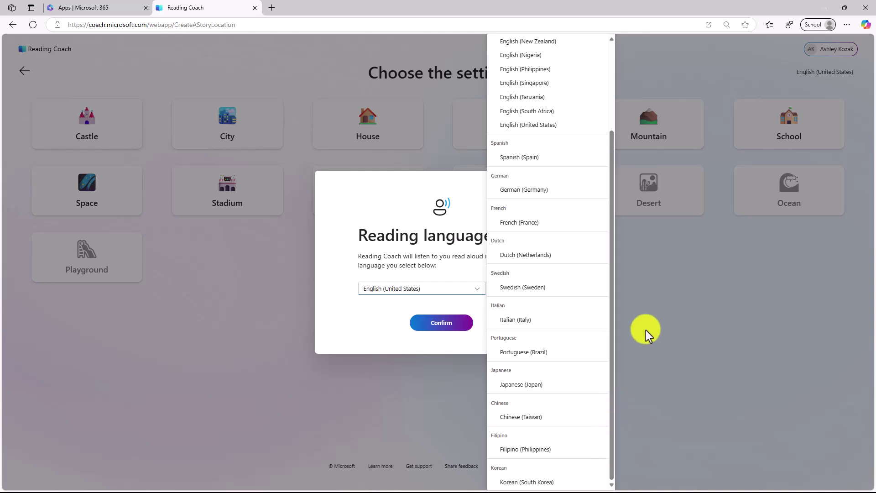
{"action": "left_click", "coordinate": [687, 282]}
{"action": "left_click", "coordinate": [687, 282]}
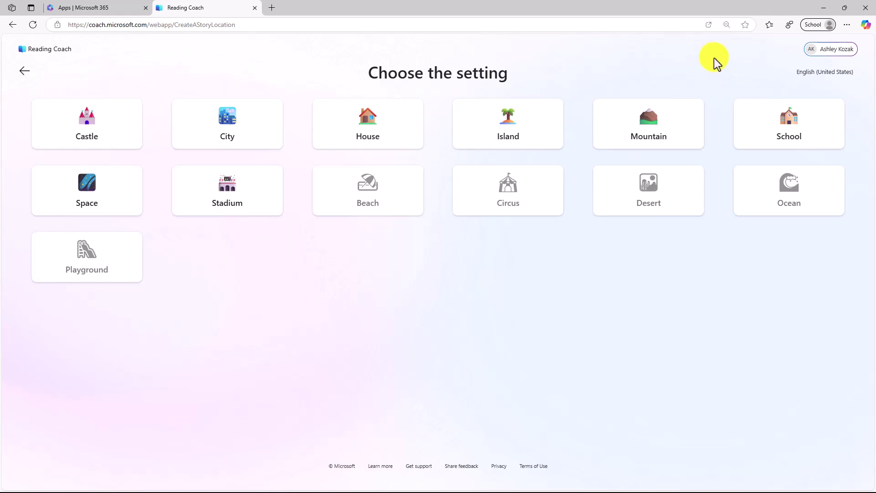
Add Spanish to Edge's preferred languages in the language settings
{"action": "left_click", "coordinate": [847, 26]}
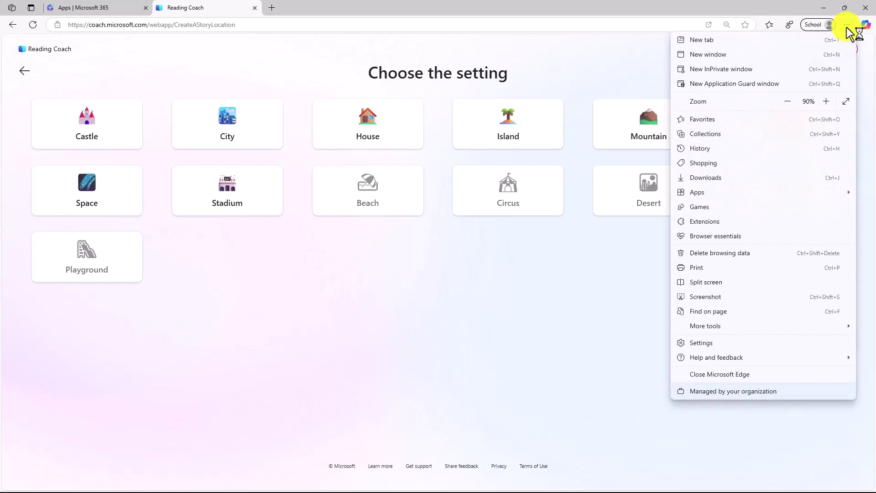
{"action": "left_click", "coordinate": [741, 345]}
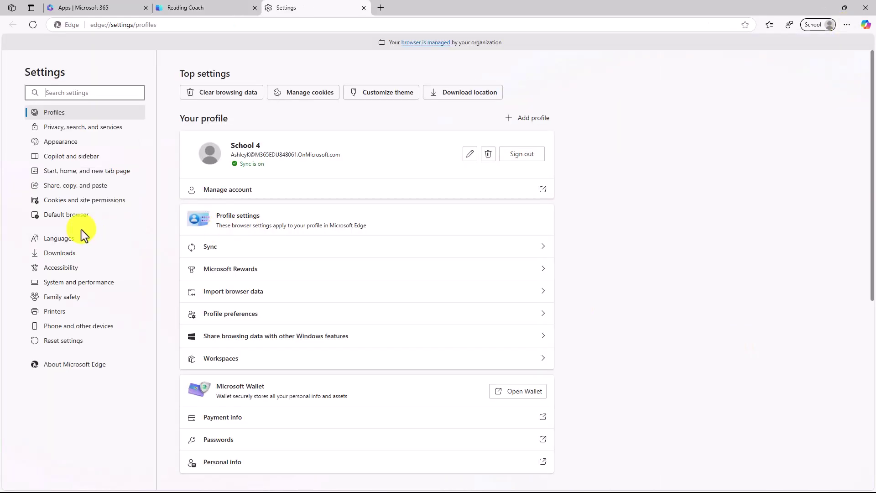
{"action": "left_click", "coordinate": [64, 240]}
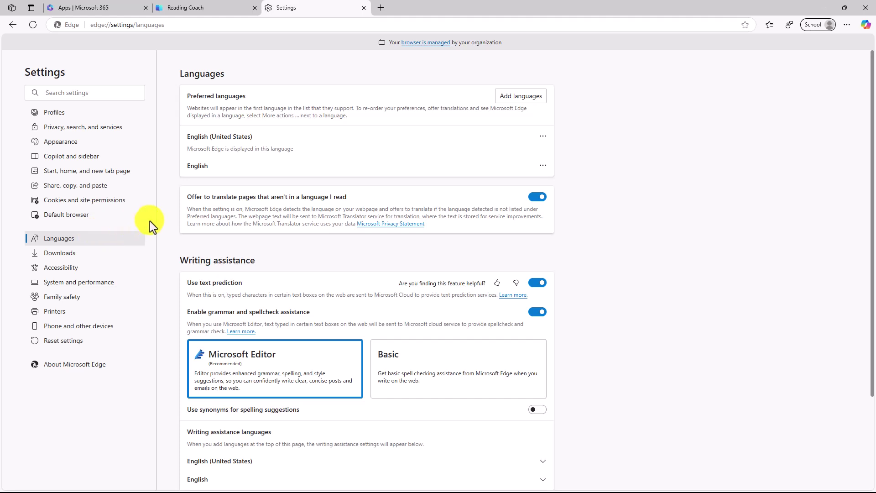
{"action": "left_click", "coordinate": [527, 101]}
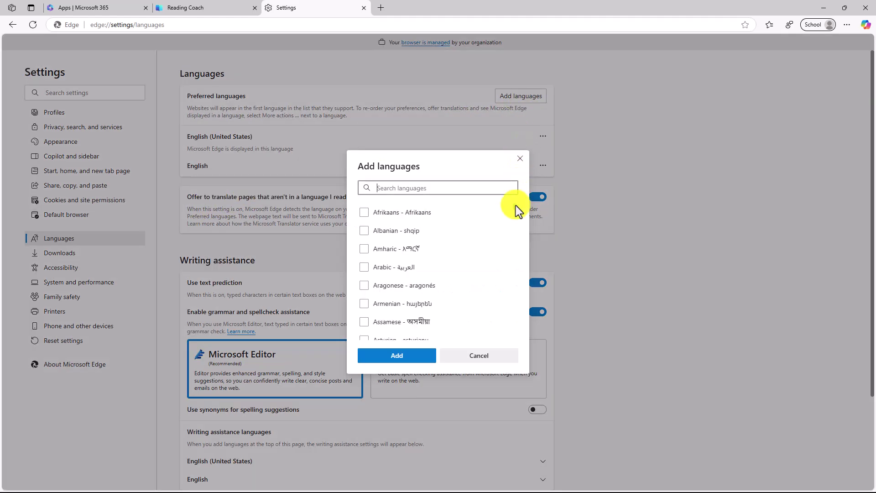
{"action": "left_click_drag", "start_coordinate": [515, 208], "coordinate": [497, 307]}
{"action": "scroll", "coordinate": [497, 307], "scroll_direction": "down", "scroll_amount": 2}
{"action": "left_click", "coordinate": [364, 256]}
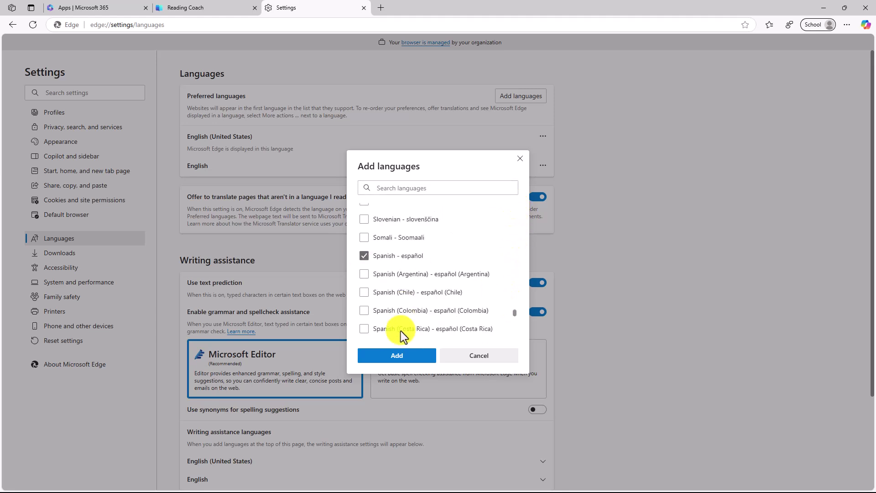
{"action": "left_click", "coordinate": [402, 355]}
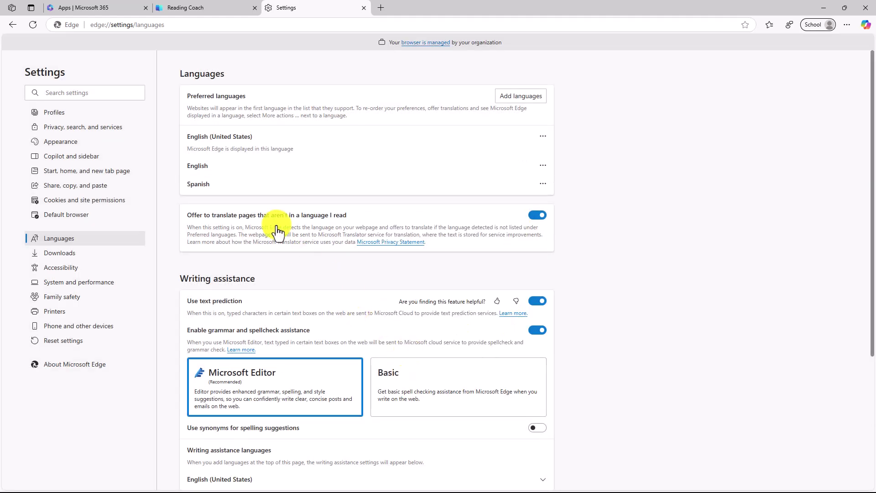
Make Spanish Edge's display language and restart the browser
{"action": "left_click", "coordinate": [543, 184]}
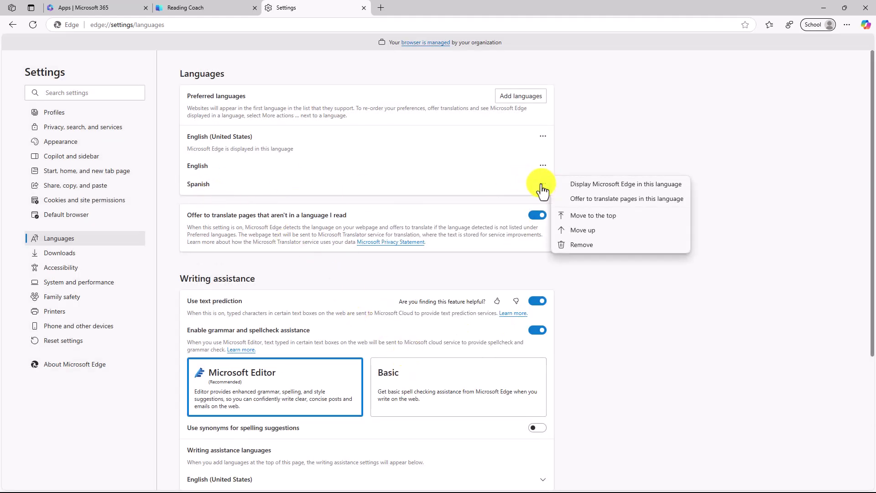
{"action": "left_click", "coordinate": [593, 185]}
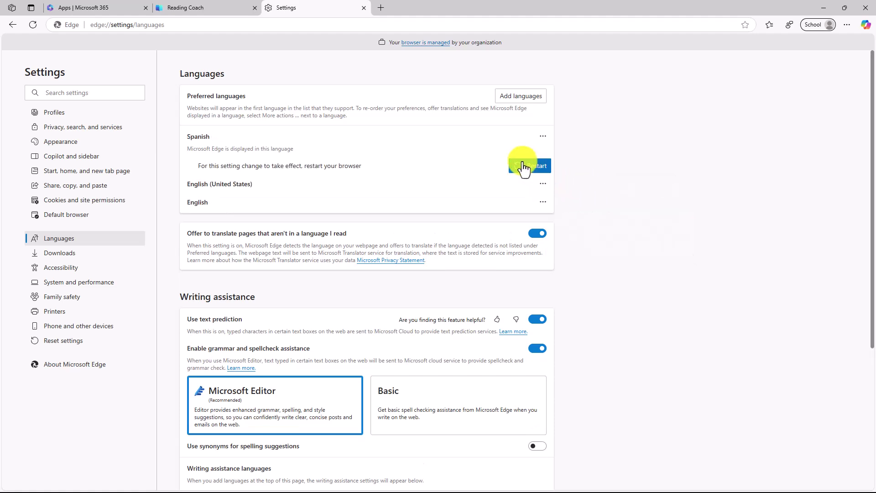
{"action": "left_click", "coordinate": [538, 167]}
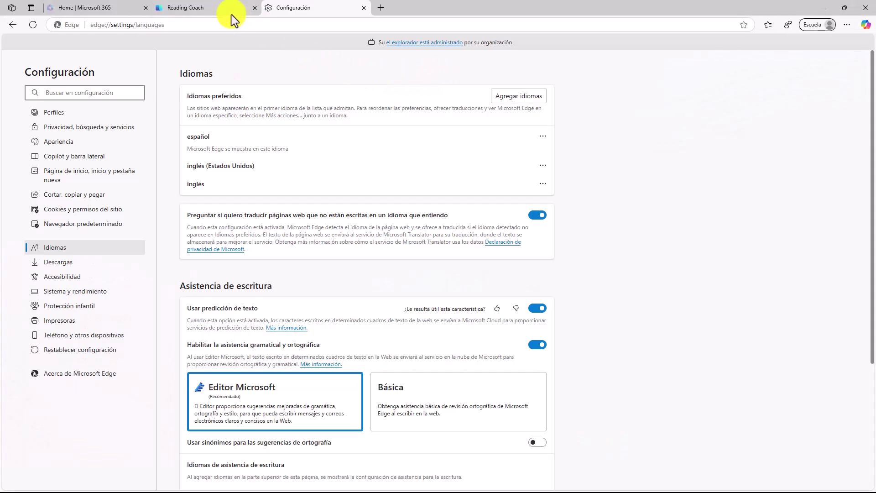
Return to the Reading Coach tab and start a new AI-generated story
{"action": "left_click", "coordinate": [206, 8]}
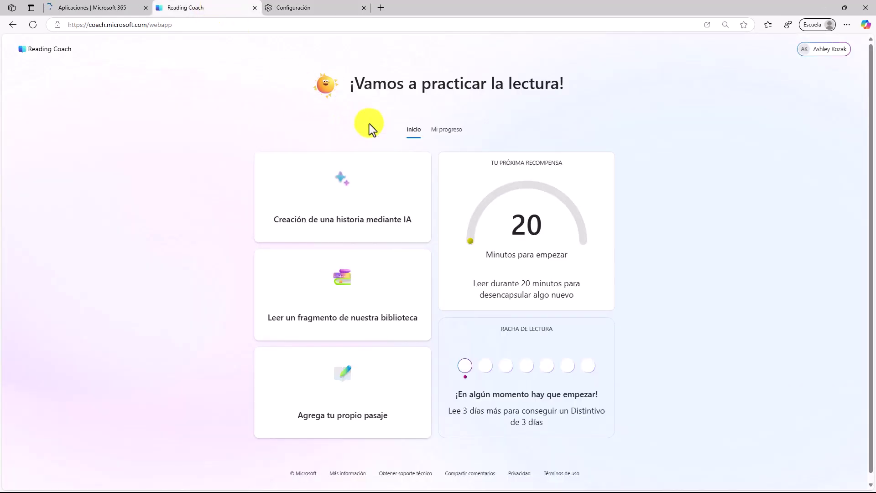
{"action": "left_click", "coordinate": [339, 202]}
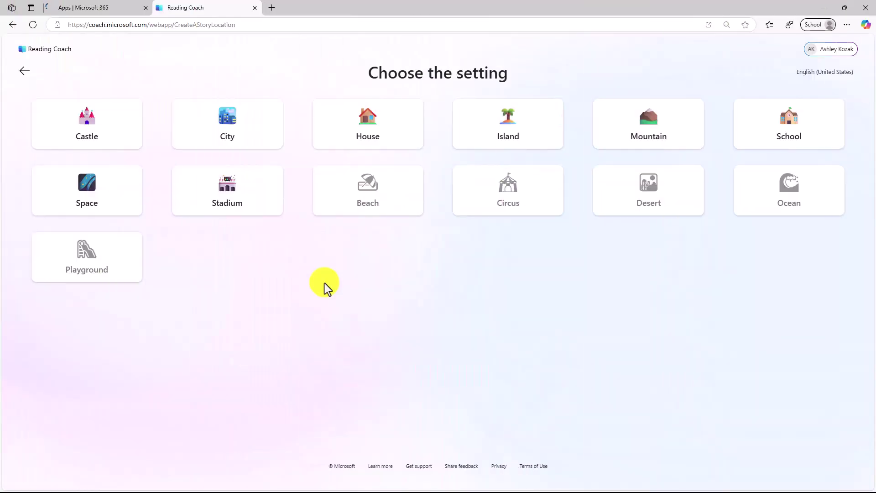
Choose Space as the setting, compare the Level 2 and 3 examples, and pick Level 3
{"action": "left_click", "coordinate": [91, 191]}
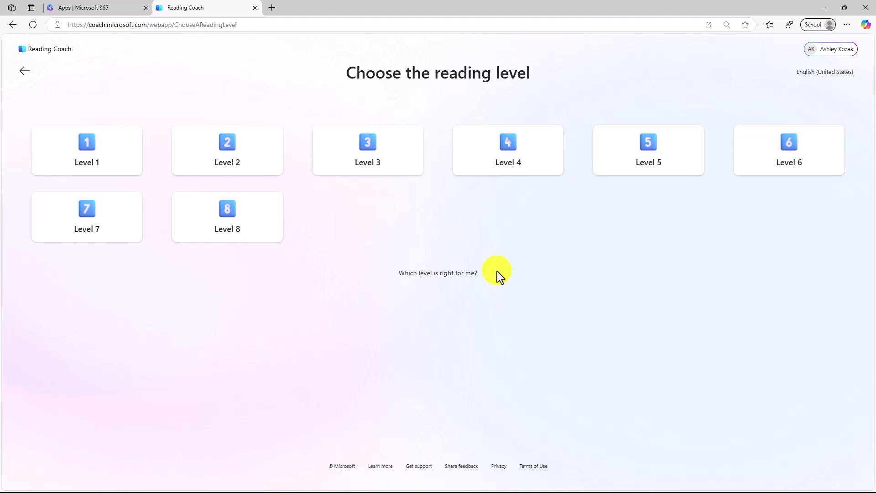
{"action": "left_click", "coordinate": [443, 274]}
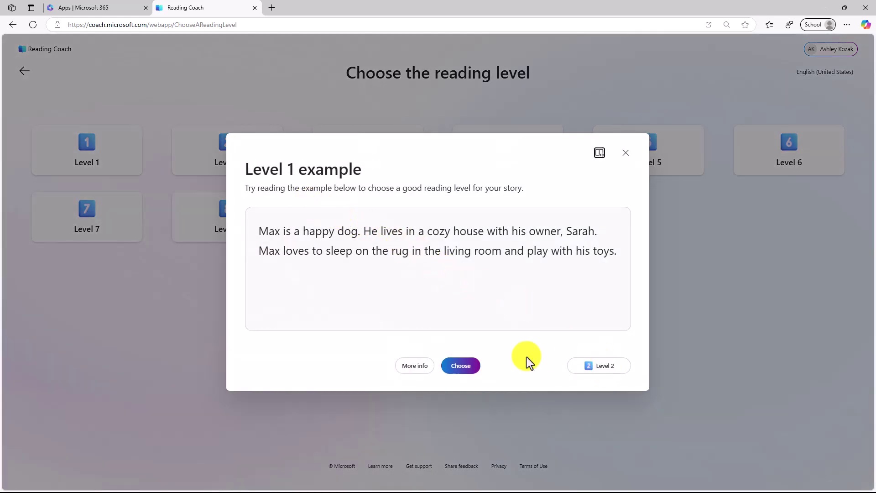
{"action": "left_click", "coordinate": [603, 369]}
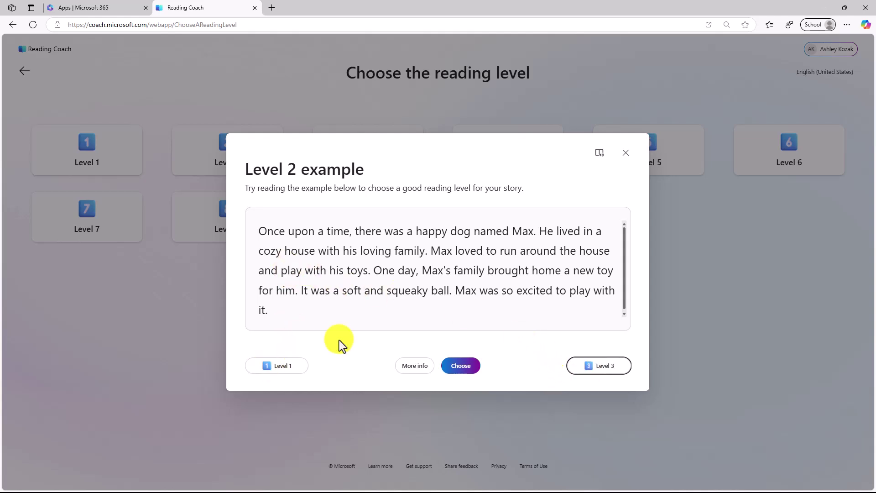
{"action": "left_click", "coordinate": [609, 369]}
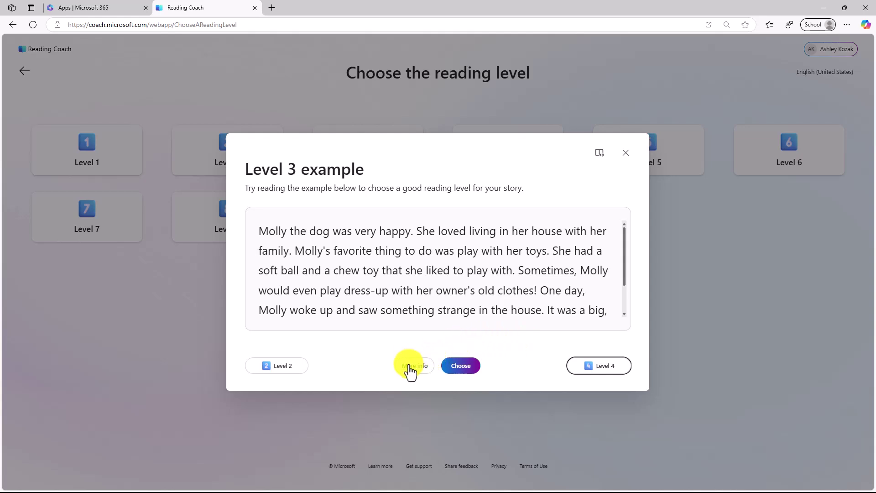
{"action": "left_click", "coordinate": [461, 373]}
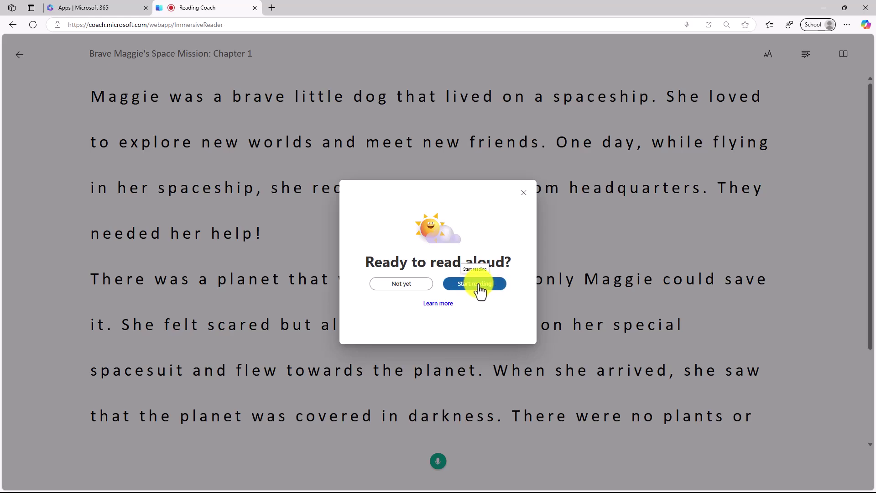
Start reading Chapter 1 aloud and scroll down through the story
{"action": "left_click", "coordinate": [477, 285]}
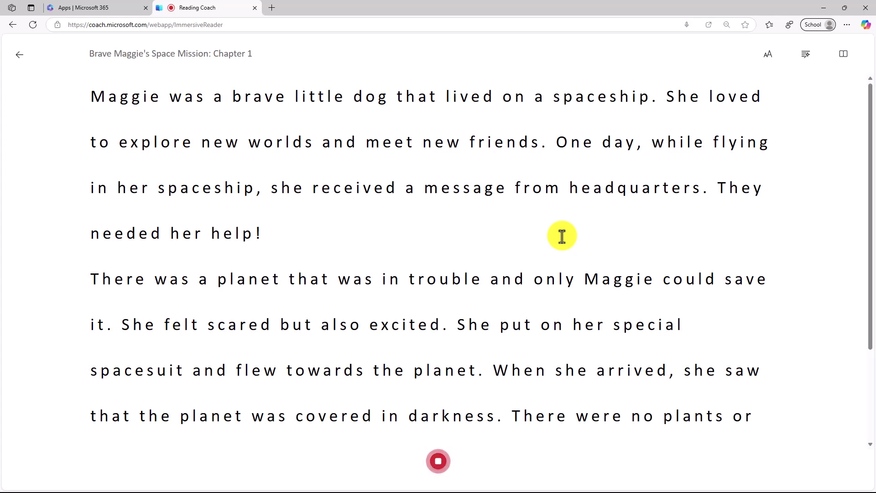
{"action": "scroll", "coordinate": [597, 270], "scroll_direction": "down", "scroll_amount": 3}
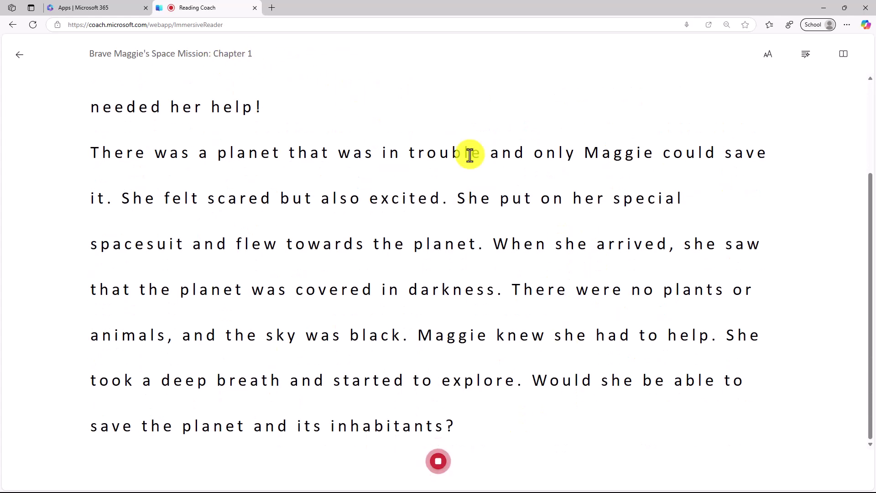
Stop reading, choose Maggie's Discovery as the next chapter, and skip reading aloud
{"action": "left_click", "coordinate": [437, 466]}
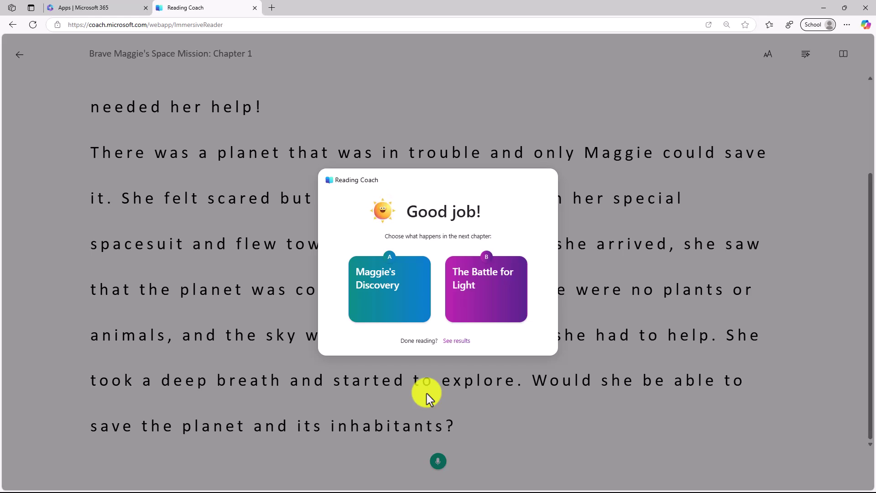
{"action": "left_click", "coordinate": [384, 292]}
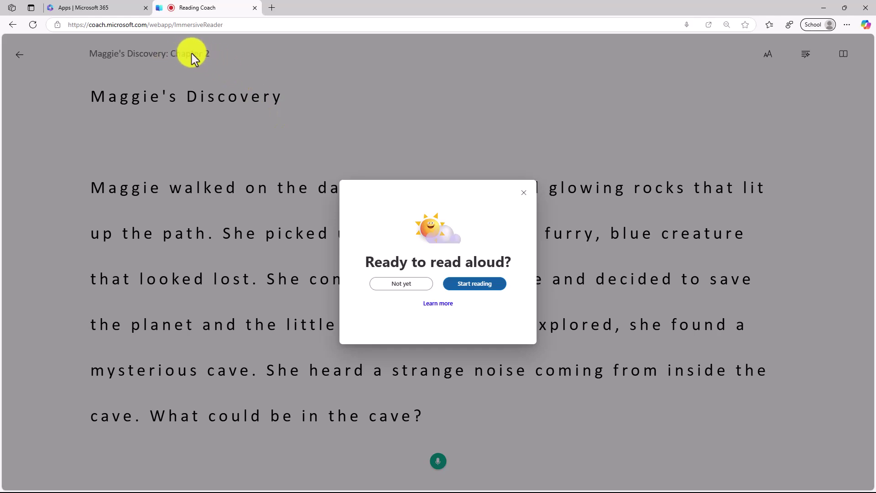
{"action": "left_click", "coordinate": [400, 285]}
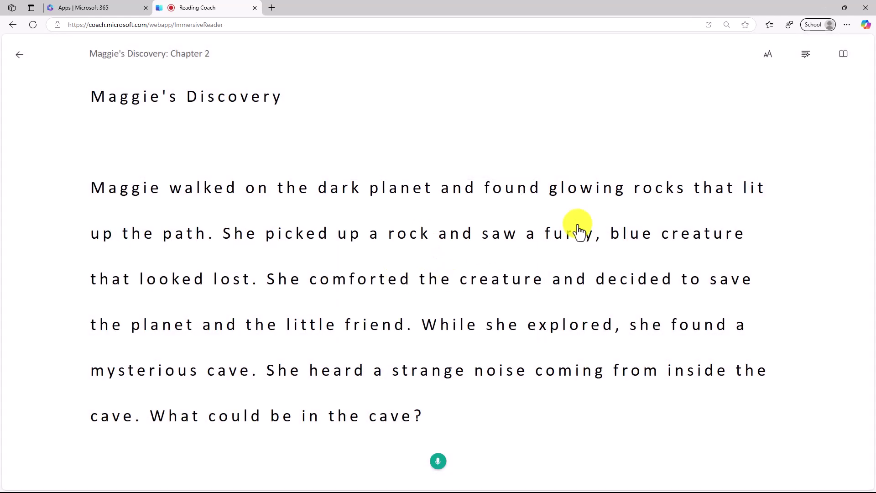
Set the reading text to Comic Sans on a light blue background at size 56
{"action": "left_click", "coordinate": [767, 67]}
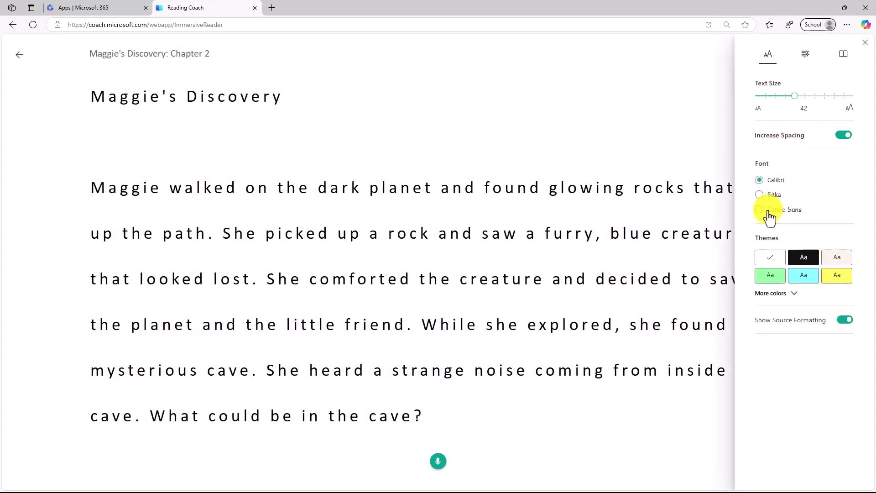
{"action": "left_click", "coordinate": [760, 210]}
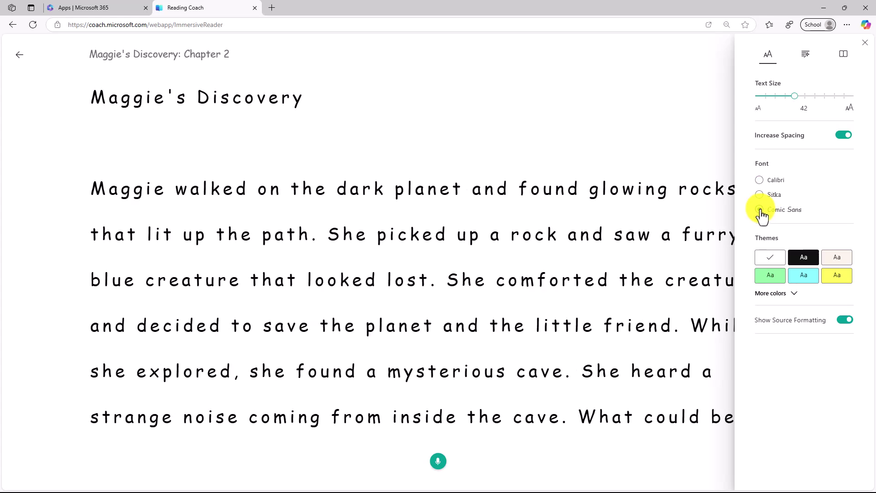
{"action": "left_click", "coordinate": [807, 282]}
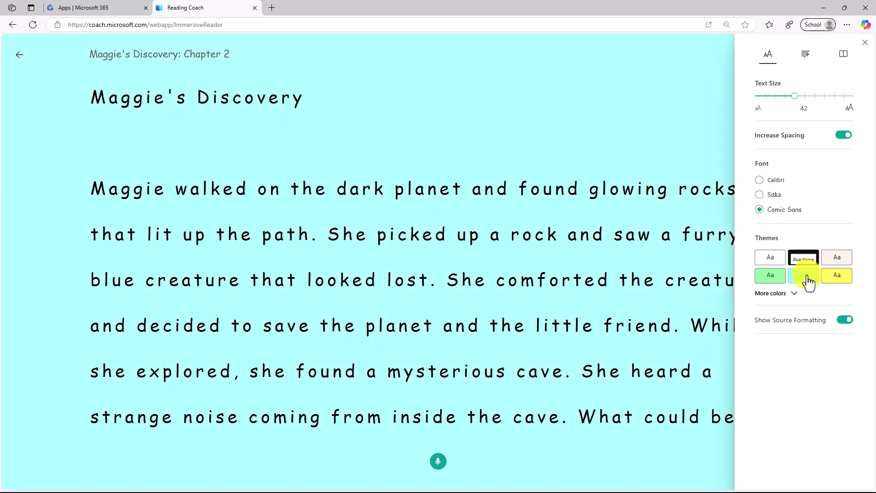
{"action": "left_click_drag", "start_coordinate": [795, 96], "coordinate": [815, 96]}
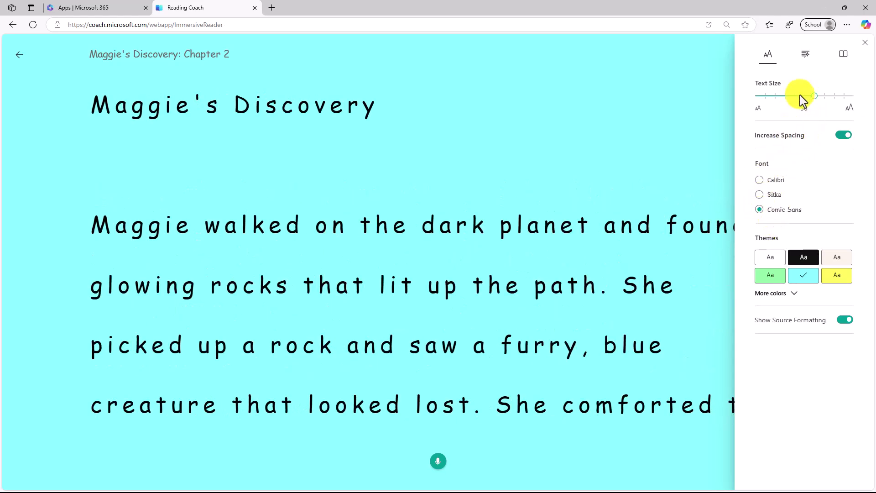
Try line focus at one line, then three lines, and turn it off again
{"action": "left_click", "coordinate": [844, 56]}
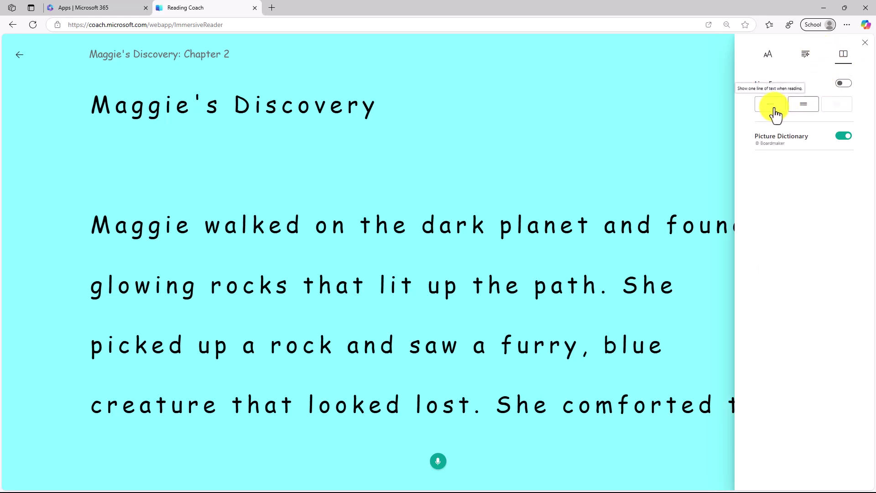
{"action": "left_click", "coordinate": [771, 106]}
{"action": "left_click", "coordinate": [806, 106]}
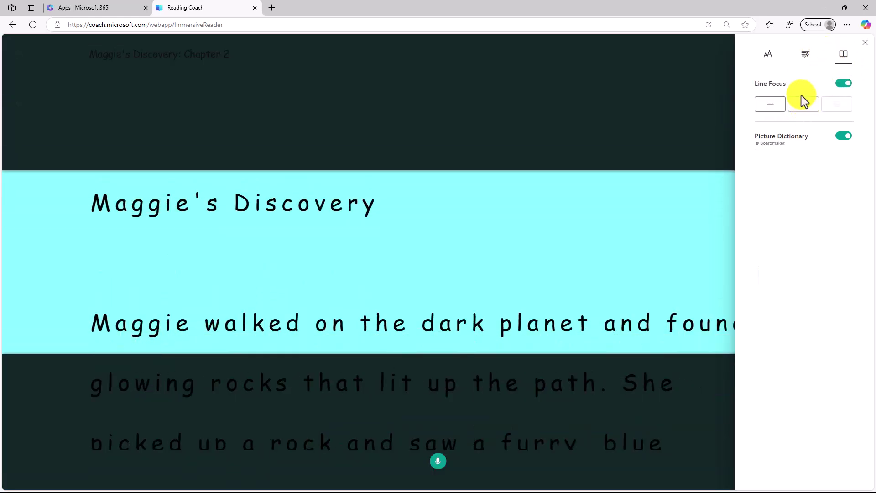
{"action": "left_click", "coordinate": [843, 85]}
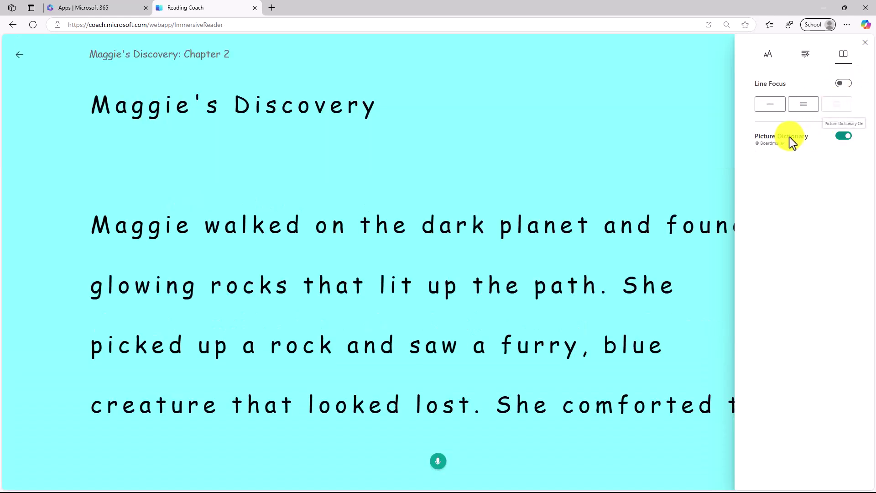
Briefly show syllable breaks and noun colouring, then remove both
{"action": "left_click", "coordinate": [806, 55]}
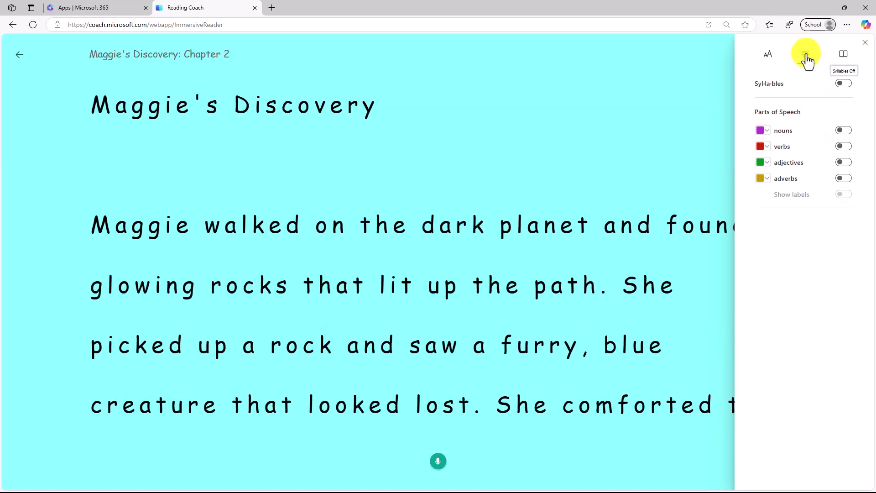
{"action": "left_click", "coordinate": [844, 85]}
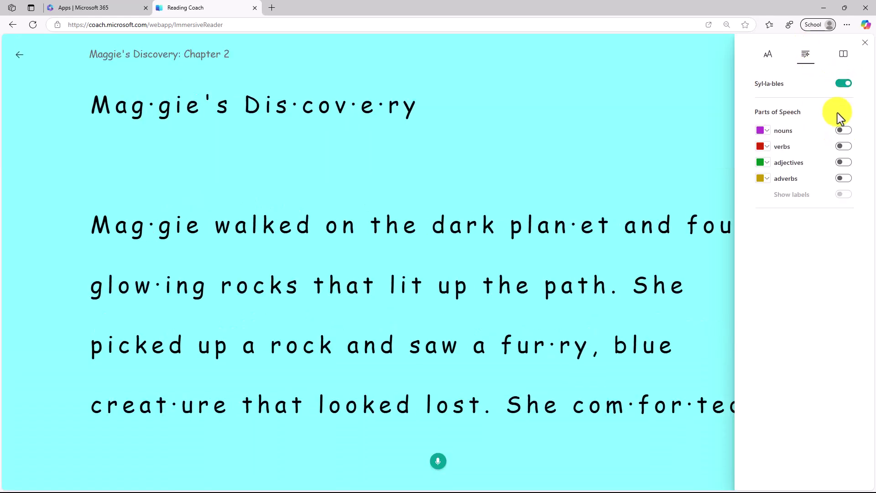
{"action": "left_click", "coordinate": [843, 130]}
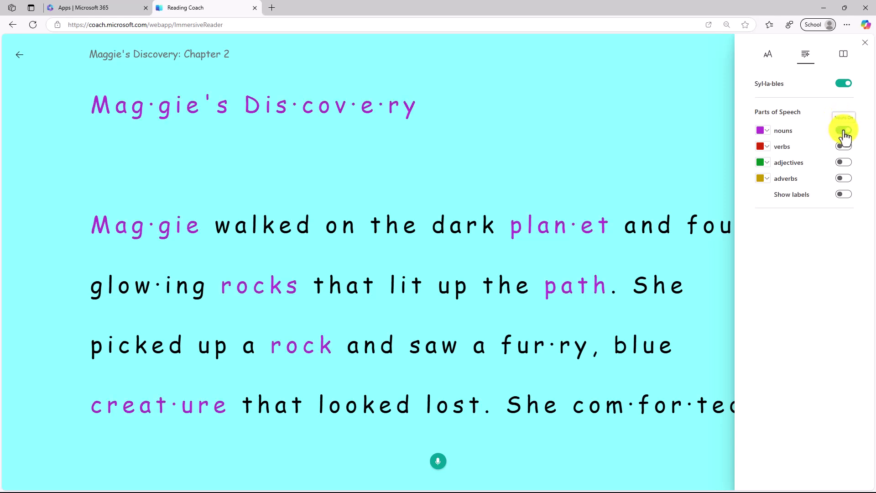
{"action": "left_click", "coordinate": [844, 131]}
{"action": "left_click", "coordinate": [843, 83]}
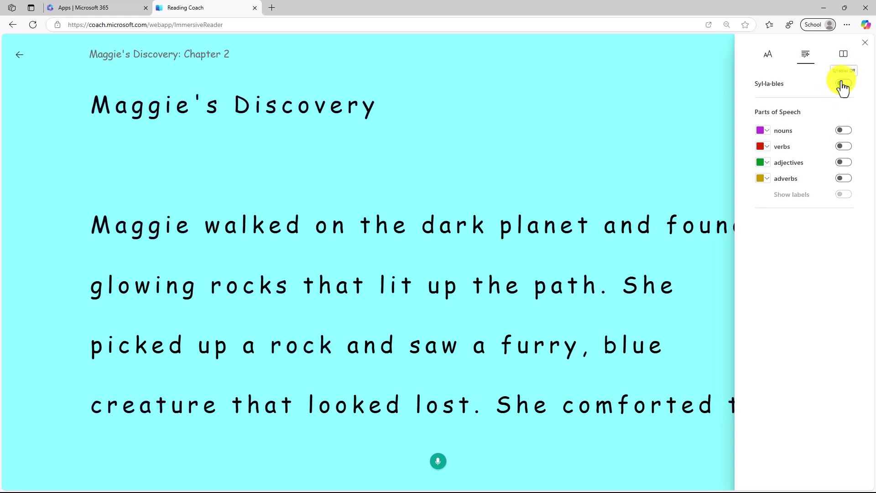
Close the preferences panel, read Chapter 2 aloud, and stop to view the results
{"action": "left_click", "coordinate": [545, 136]}
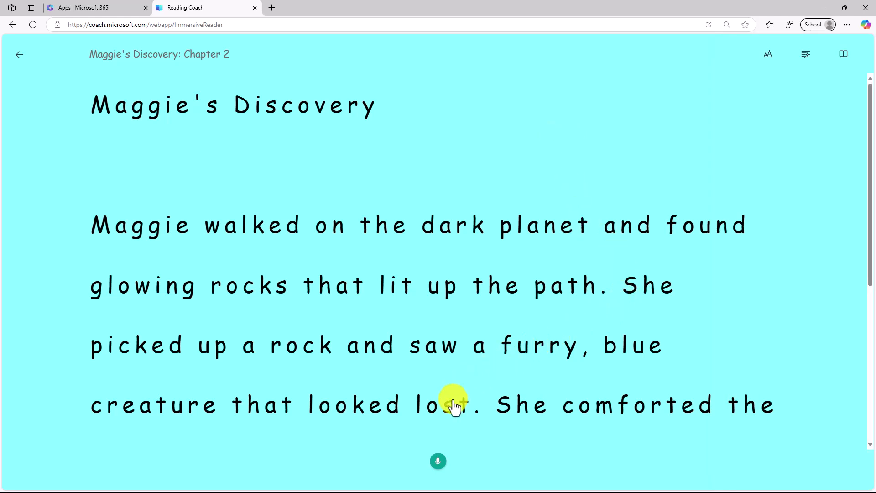
{"action": "left_click", "coordinate": [438, 464]}
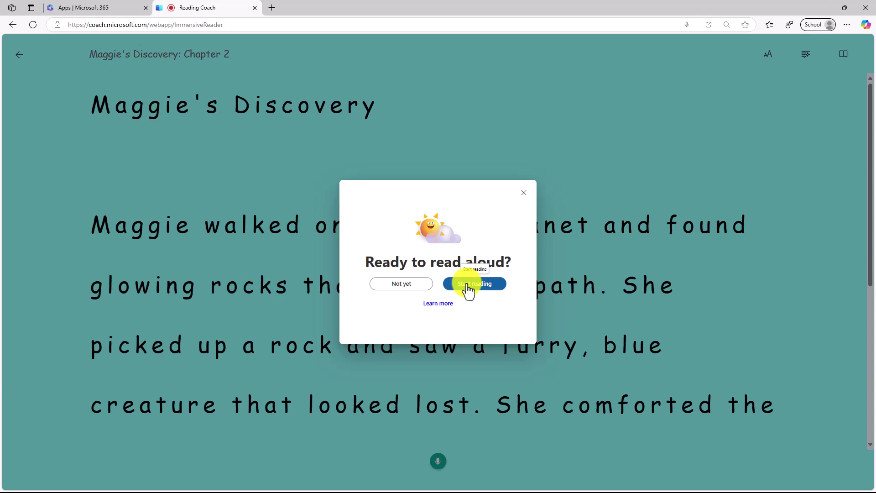
{"action": "left_click", "coordinate": [469, 287]}
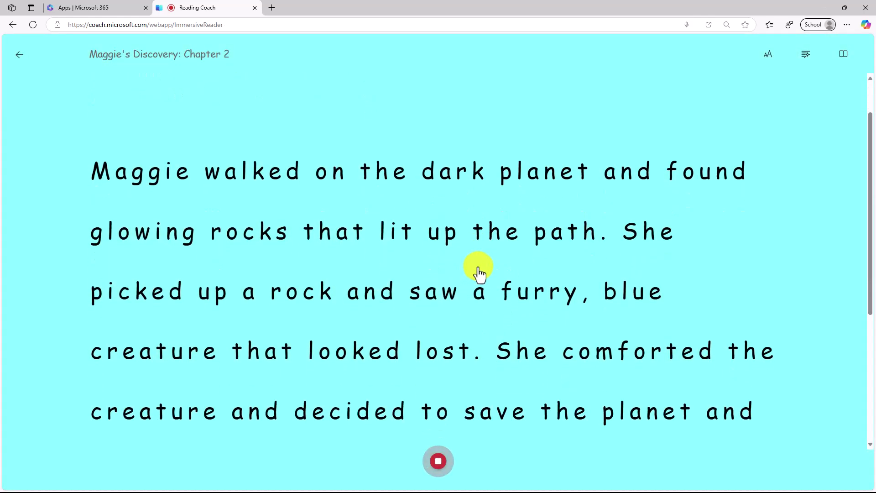
{"action": "scroll", "coordinate": [479, 274], "scroll_direction": "down", "scroll_amount": 5}
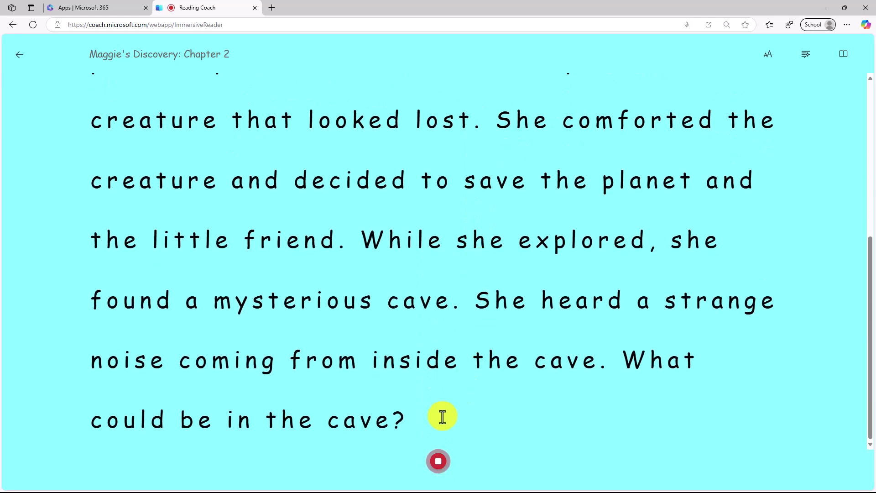
{"action": "left_click", "coordinate": [438, 470]}
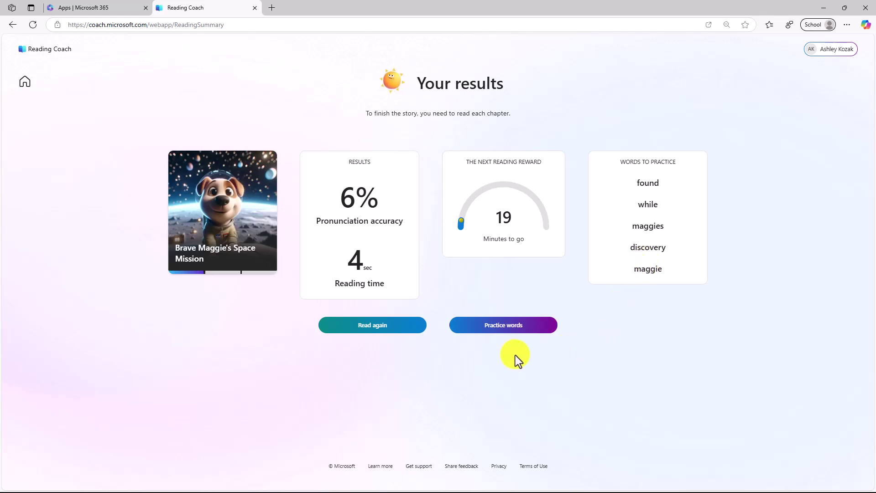
Practise the word 'while' by hearing it pronounced and recording it aloud
{"action": "left_click", "coordinate": [502, 325]}
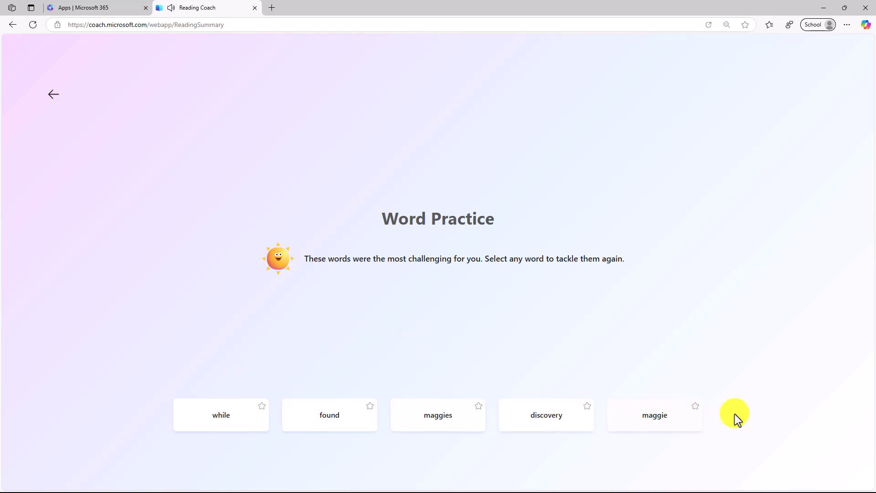
{"action": "left_click", "coordinate": [220, 419]}
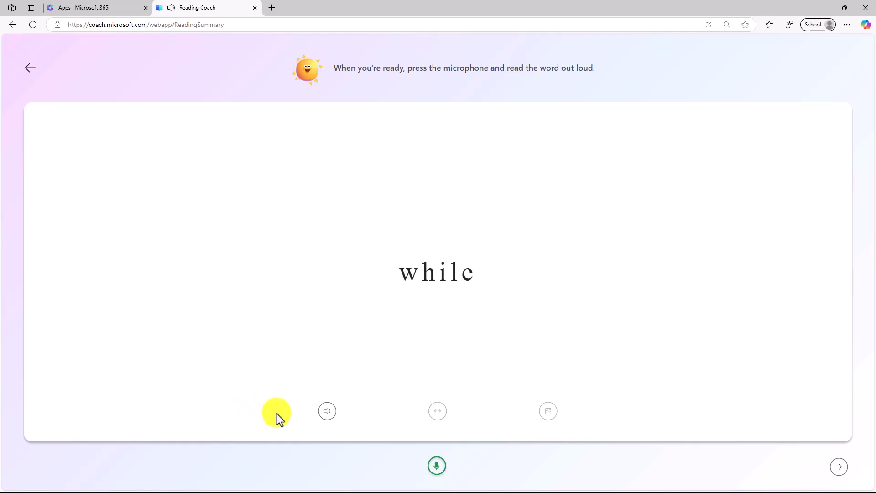
{"action": "left_click", "coordinate": [328, 413]}
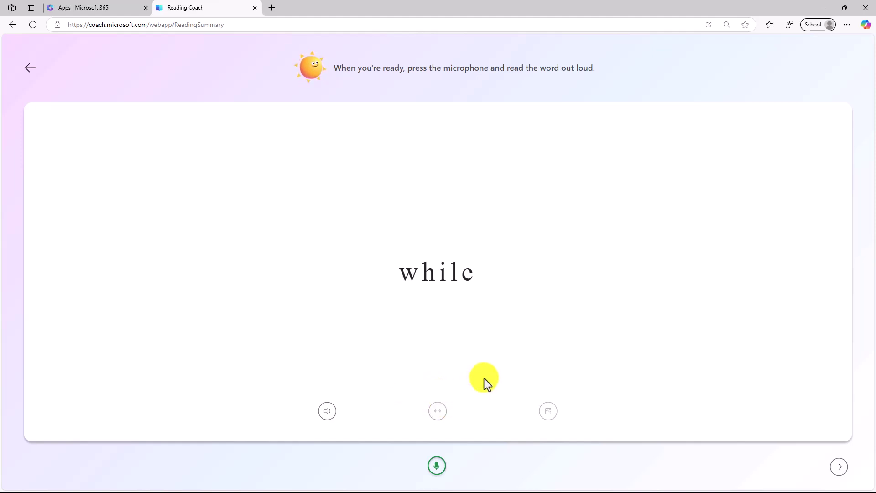
{"action": "left_click", "coordinate": [438, 468]}
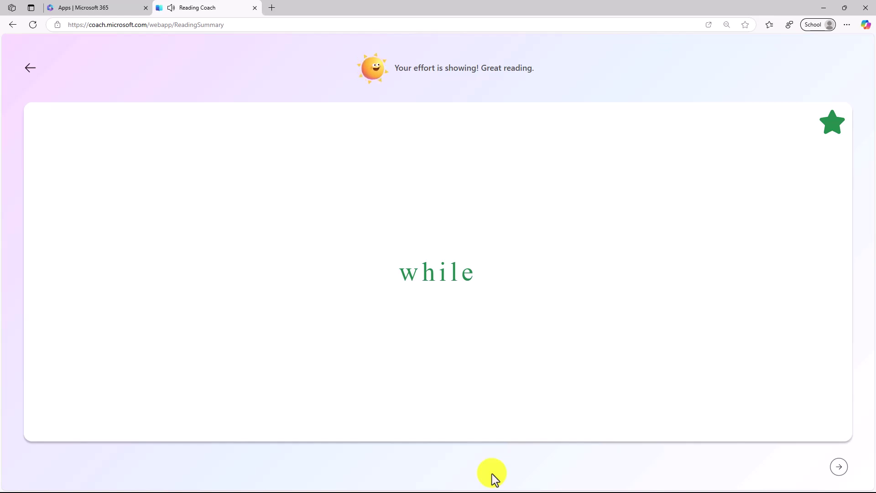
Record 'found', split 'maggies' into syllables, and return to the practice word list
{"action": "left_click", "coordinate": [844, 472]}
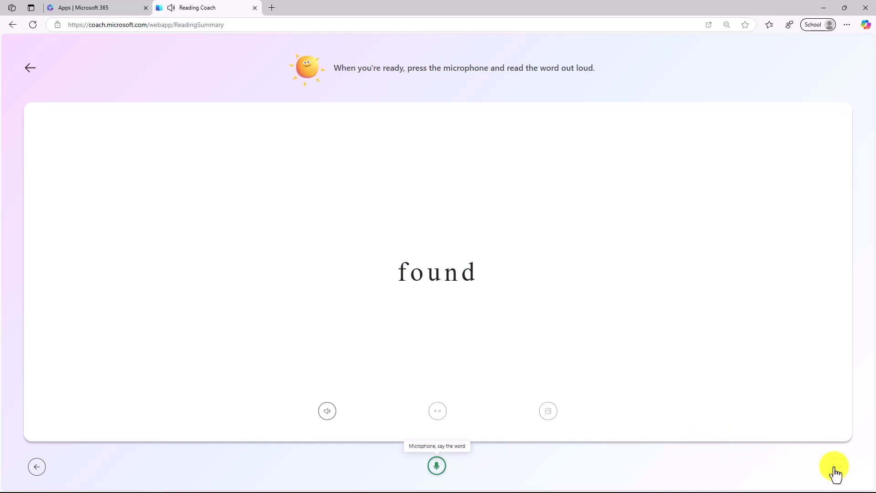
{"action": "left_click", "coordinate": [438, 467]}
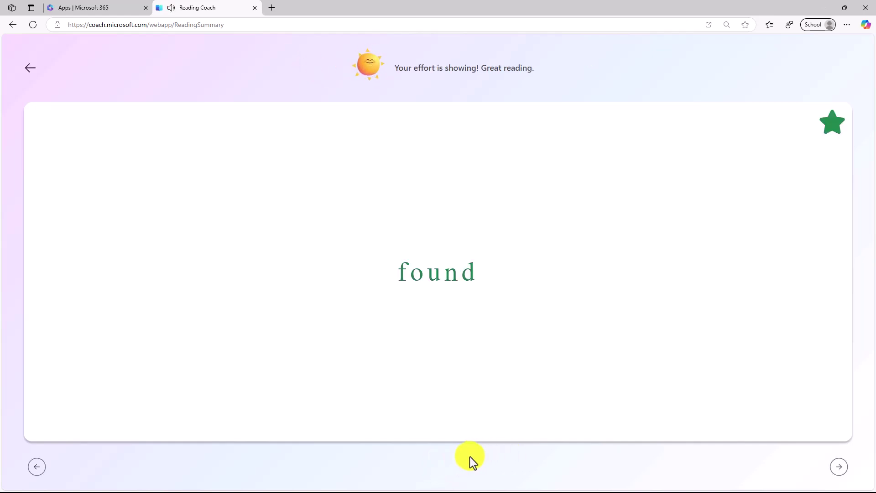
{"action": "left_click", "coordinate": [840, 471]}
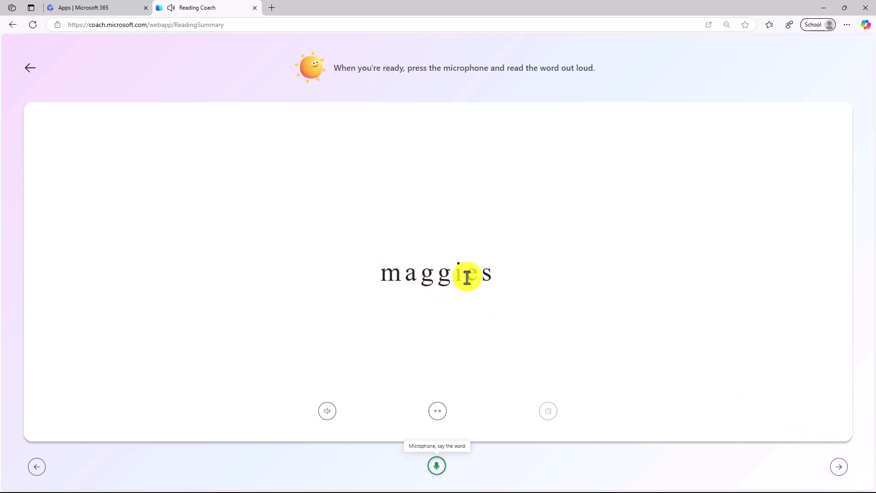
{"action": "left_click", "coordinate": [437, 413]}
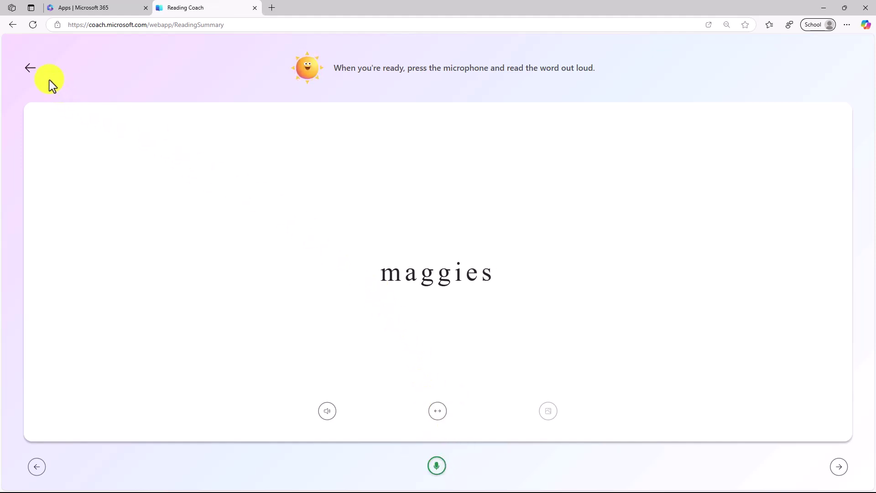
{"action": "left_click", "coordinate": [30, 69]}
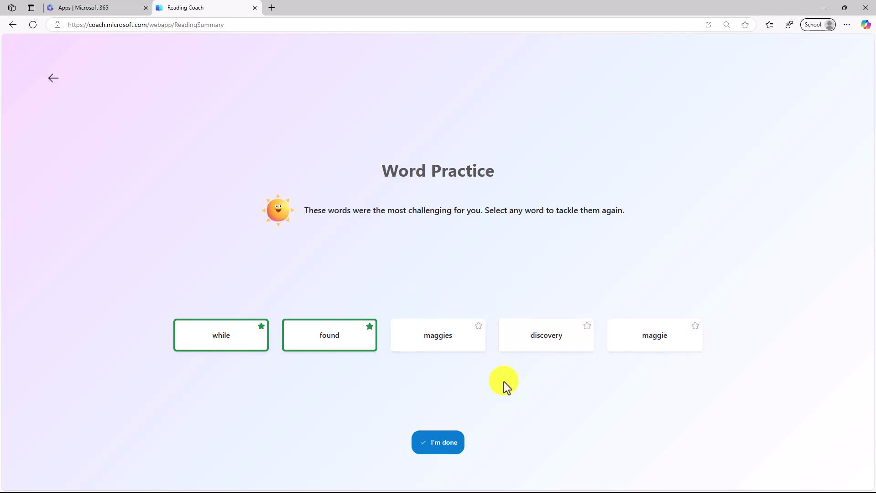
Finish word practice, dismiss the read-aloud prompt, and leave the story for the home page
{"action": "left_click", "coordinate": [442, 445]}
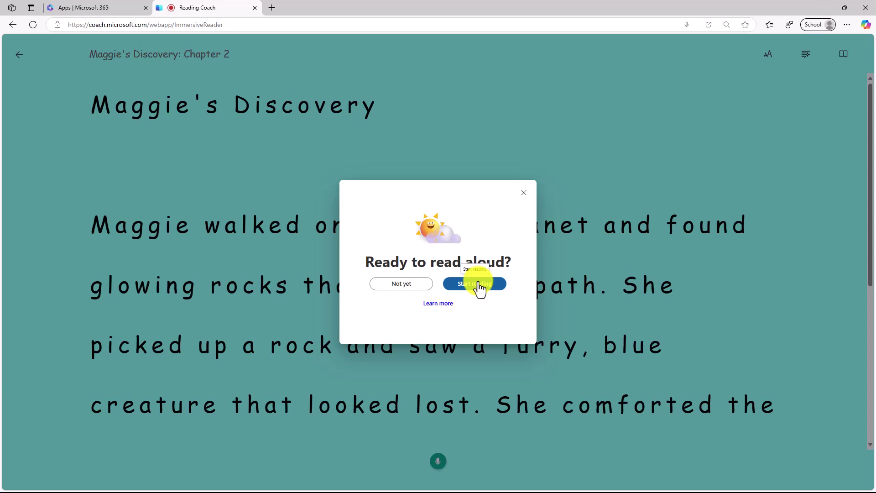
{"action": "left_click", "coordinate": [524, 193]}
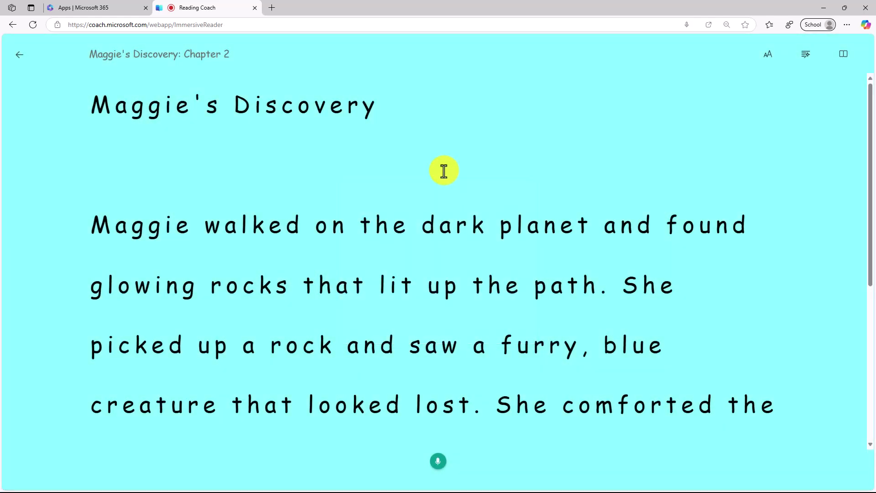
{"action": "left_click", "coordinate": [18, 55]}
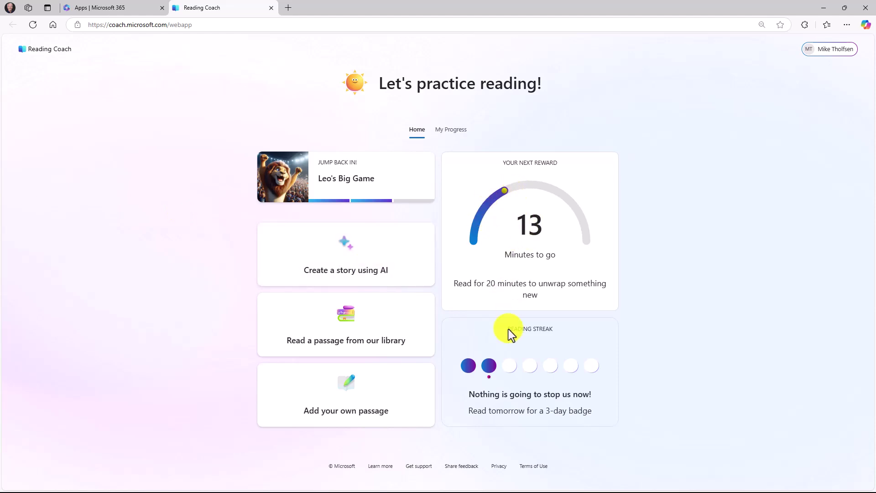
Open My Progress and compare Last thirty days, Reading streak and All time stats
{"action": "mouse_move", "coordinate": [490, 369]}
{"action": "left_click", "coordinate": [452, 132]}
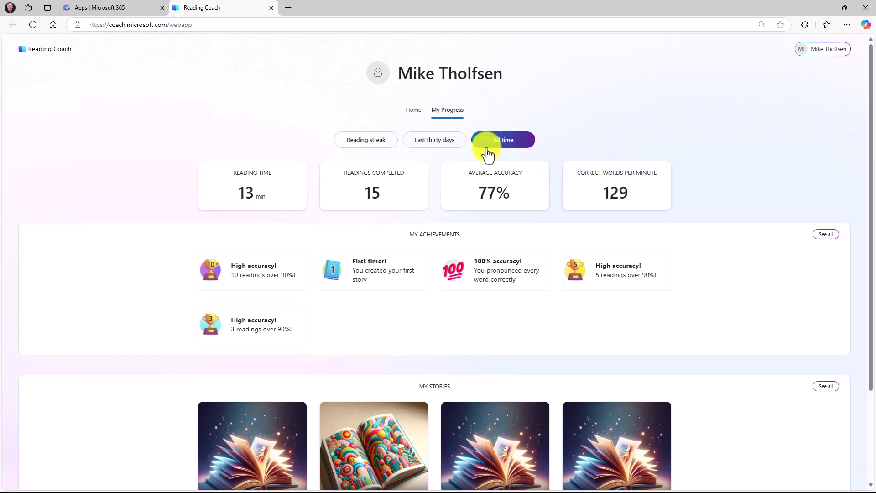
{"action": "left_click", "coordinate": [435, 142]}
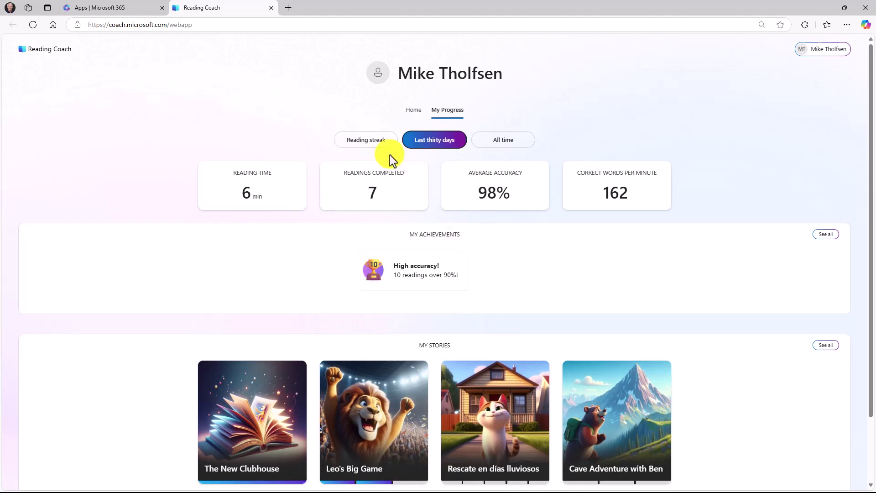
{"action": "left_click", "coordinate": [366, 142]}
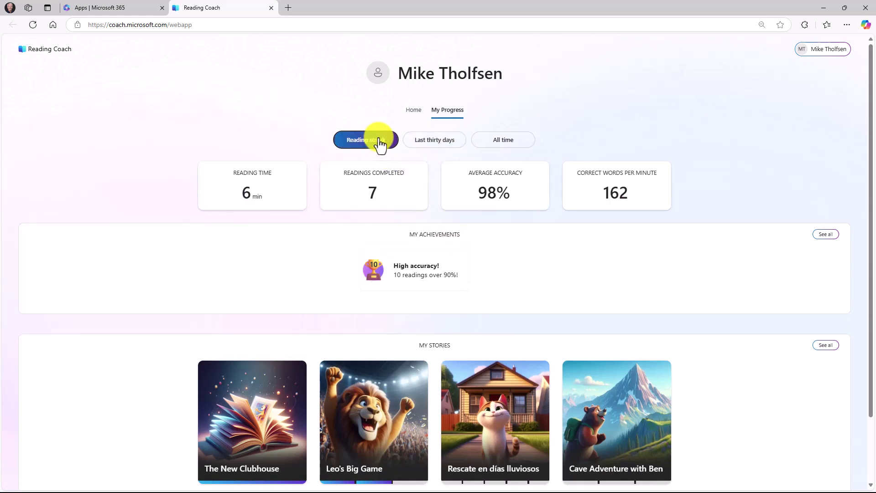
{"action": "left_click", "coordinate": [448, 146]}
{"action": "left_click", "coordinate": [515, 144]}
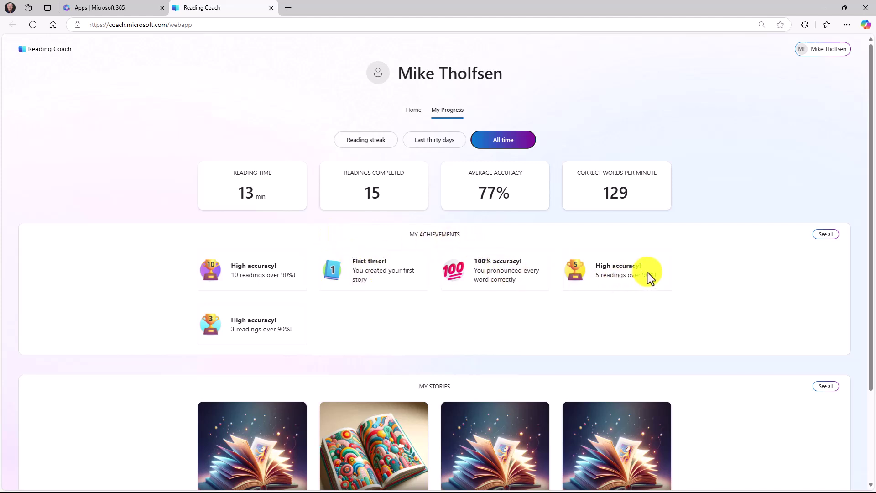
View every earned achievement, then return to the progress page
{"action": "left_click", "coordinate": [827, 234]}
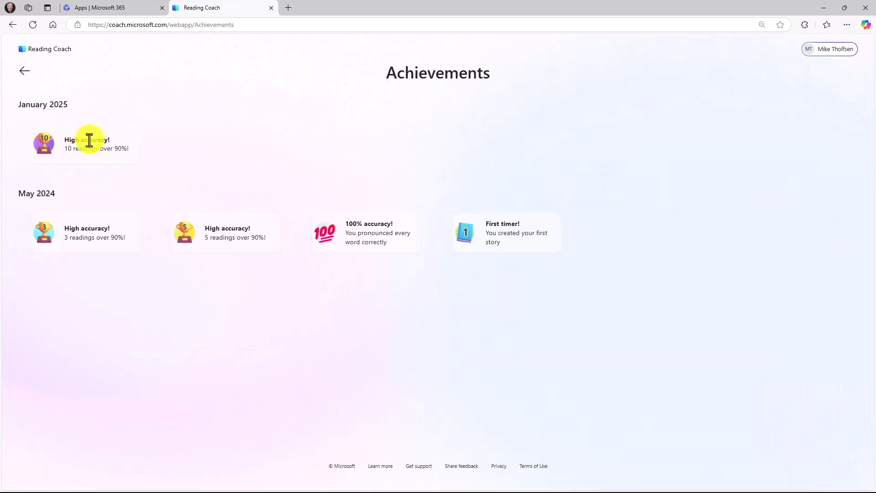
{"action": "left_click", "coordinate": [24, 73]}
{"action": "scroll", "coordinate": [479, 269], "scroll_direction": "down", "scroll_amount": 3}
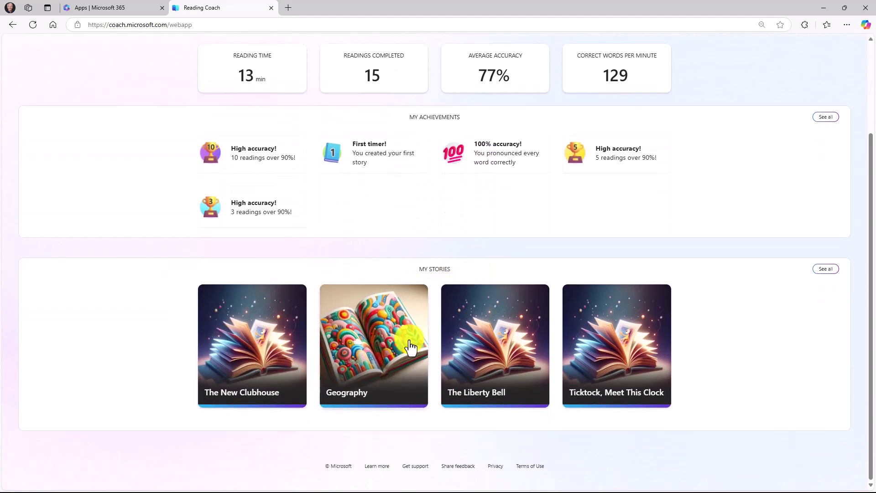
Continue Curious Daisy's Crystal Quest with The Witch's Wicked Scheme as its next chapter
{"action": "left_click", "coordinate": [826, 270]}
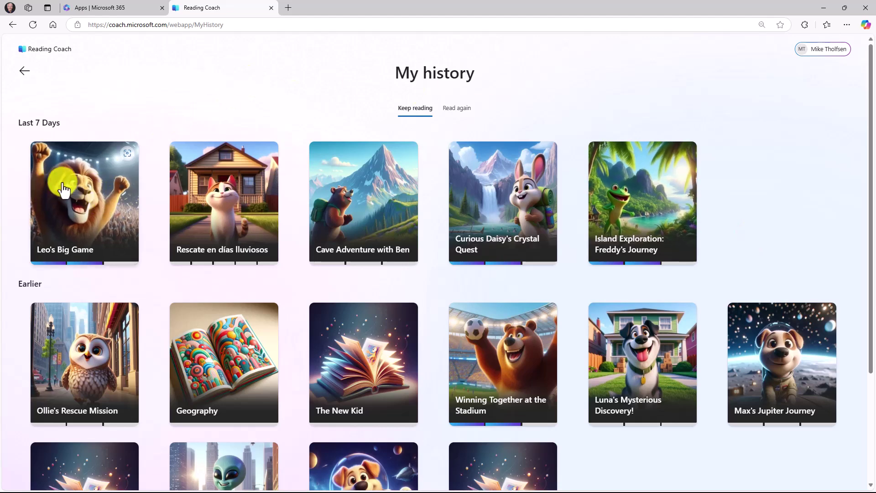
{"action": "scroll", "coordinate": [162, 360], "scroll_direction": "down", "scroll_amount": 1}
{"action": "scroll", "coordinate": [163, 360], "scroll_direction": "down", "scroll_amount": 3}
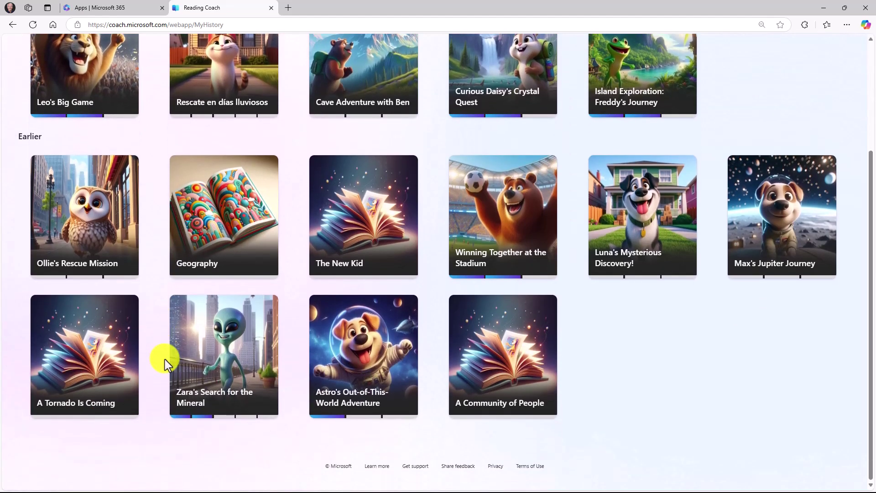
{"action": "scroll", "coordinate": [165, 360], "scroll_direction": "up", "scroll_amount": 4}
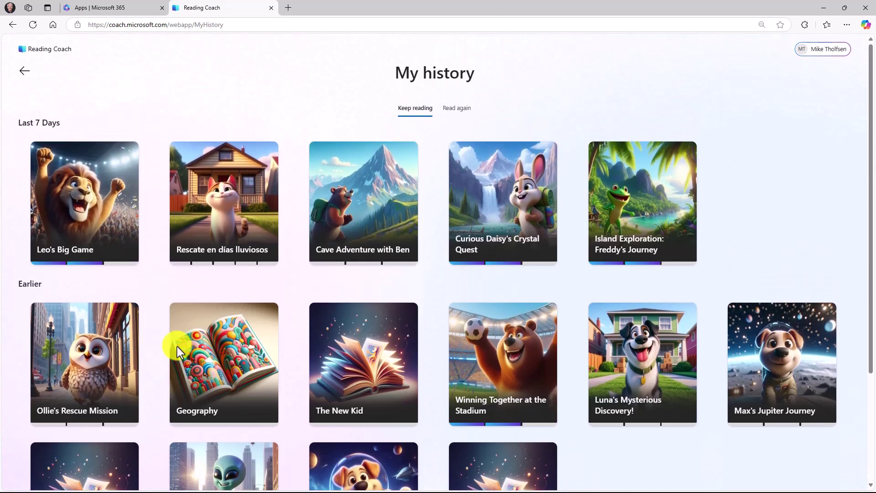
{"action": "left_click", "coordinate": [509, 204]}
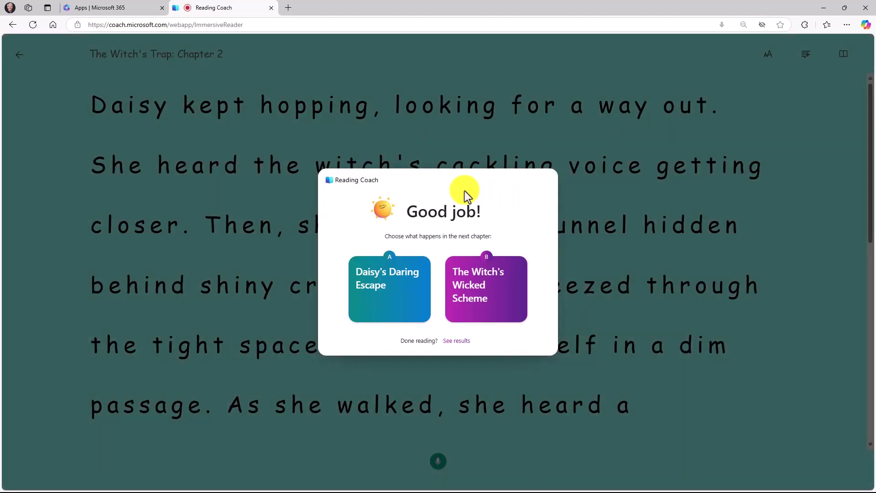
{"action": "left_click", "coordinate": [507, 297]}
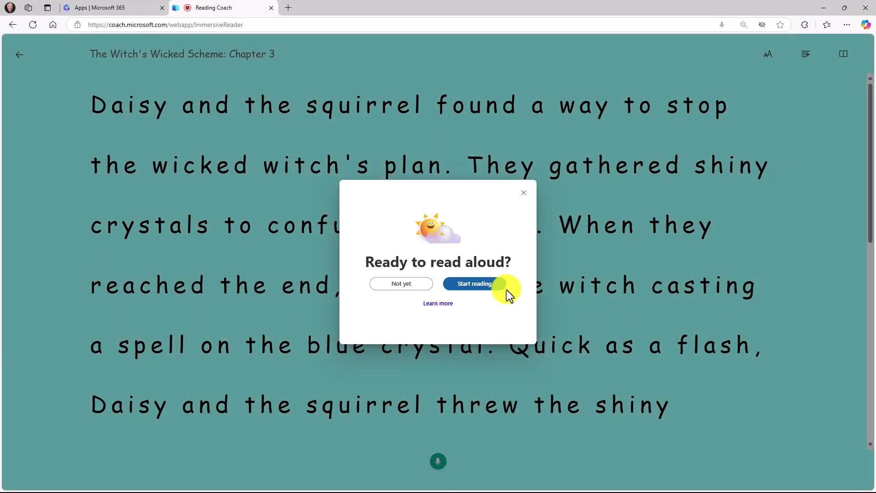
{"action": "left_click", "coordinate": [524, 193]}
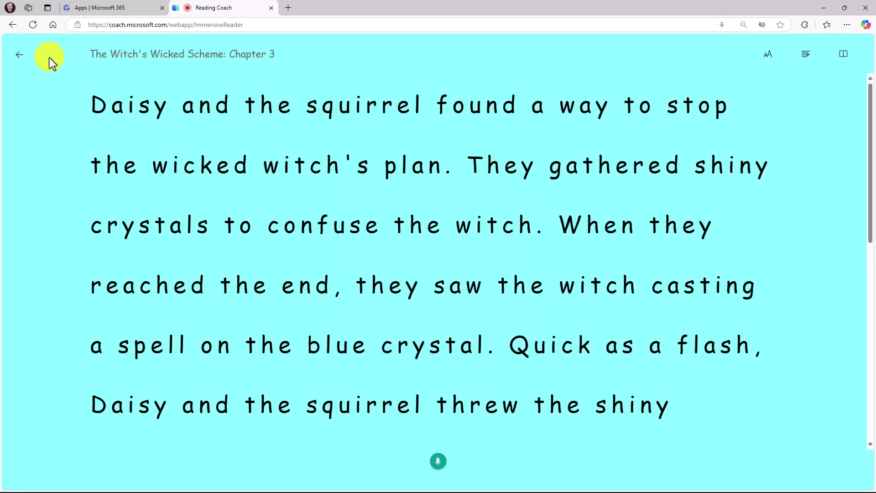
Check the Read again and Keep reading story lists, then return to My Progress
{"action": "left_click", "coordinate": [17, 63]}
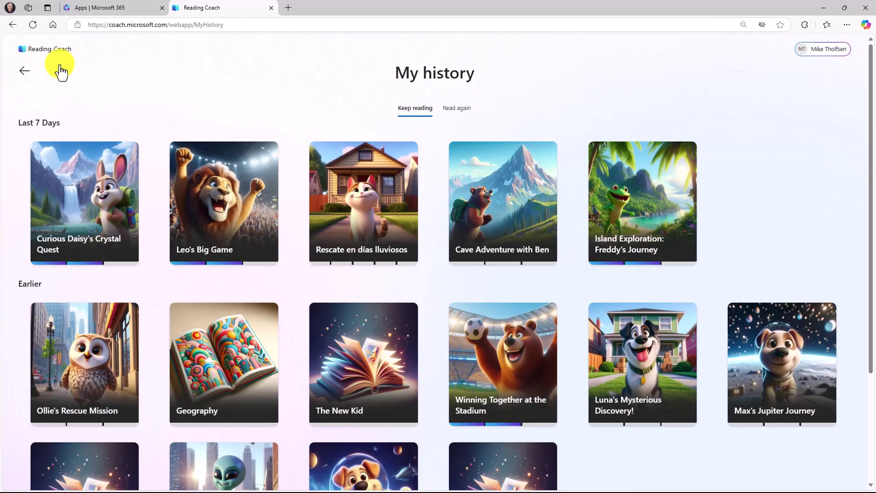
{"action": "left_click", "coordinate": [459, 111]}
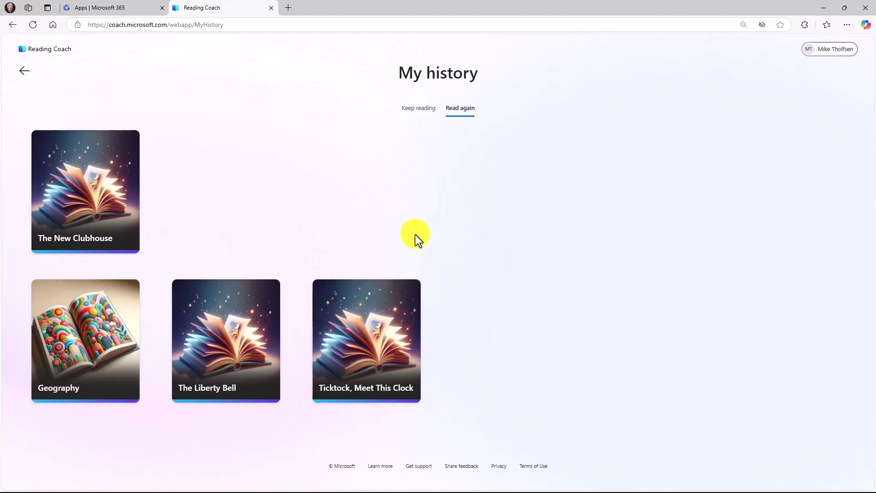
{"action": "left_click", "coordinate": [418, 109]}
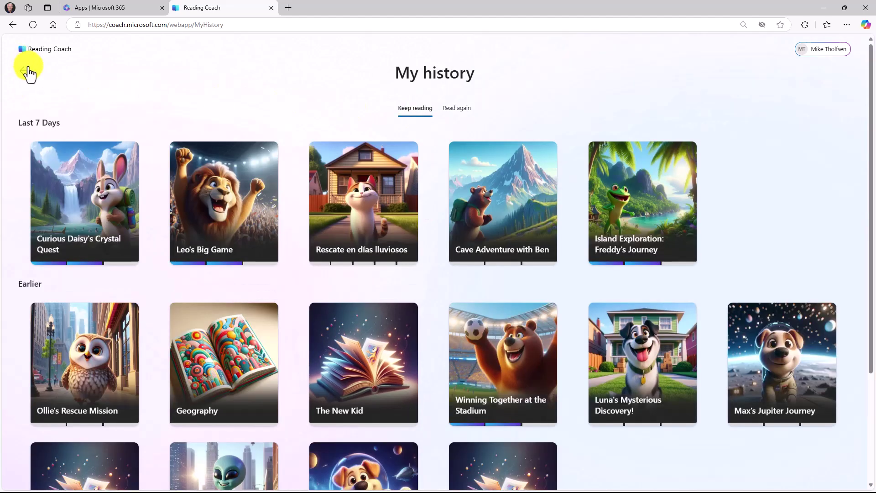
{"action": "left_click", "coordinate": [28, 70]}
{"action": "scroll", "coordinate": [393, 305], "scroll_direction": "down", "scroll_amount": 3}
Review the reading time chart for the last thirty days and current streak
{"action": "scroll", "coordinate": [392, 305], "scroll_direction": "up", "scroll_amount": 3}
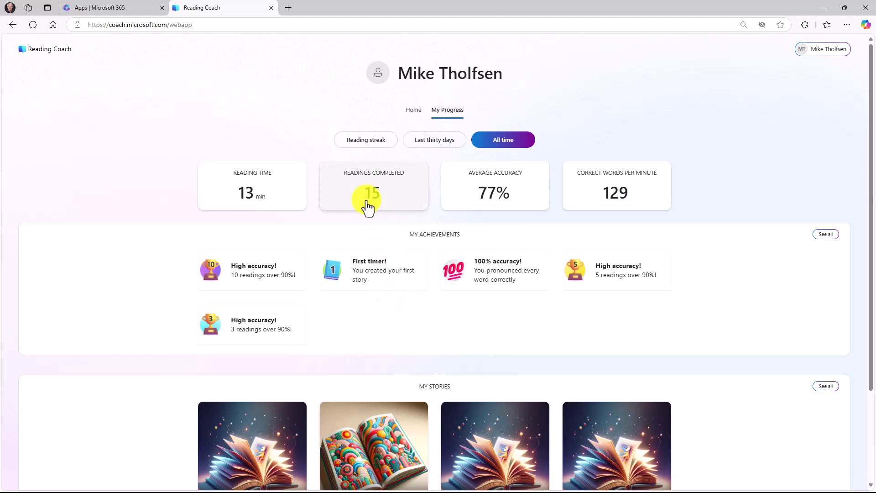
{"action": "left_click", "coordinate": [281, 194]}
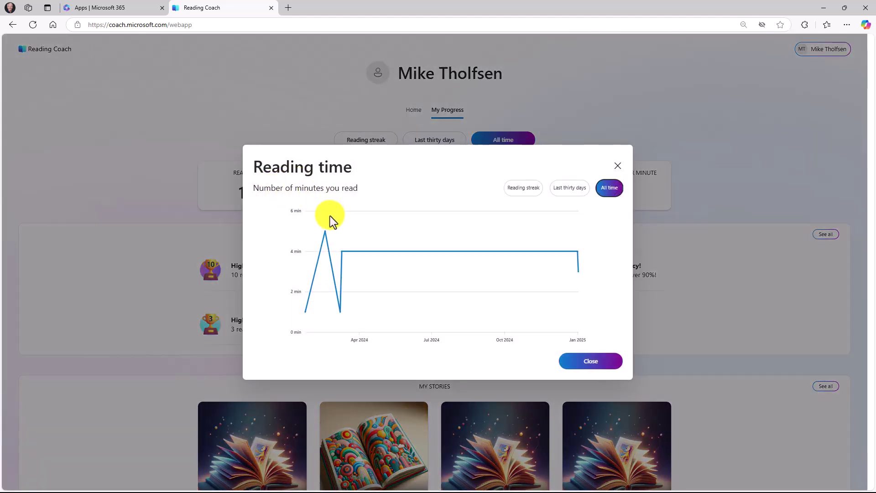
{"action": "left_click", "coordinate": [571, 194]}
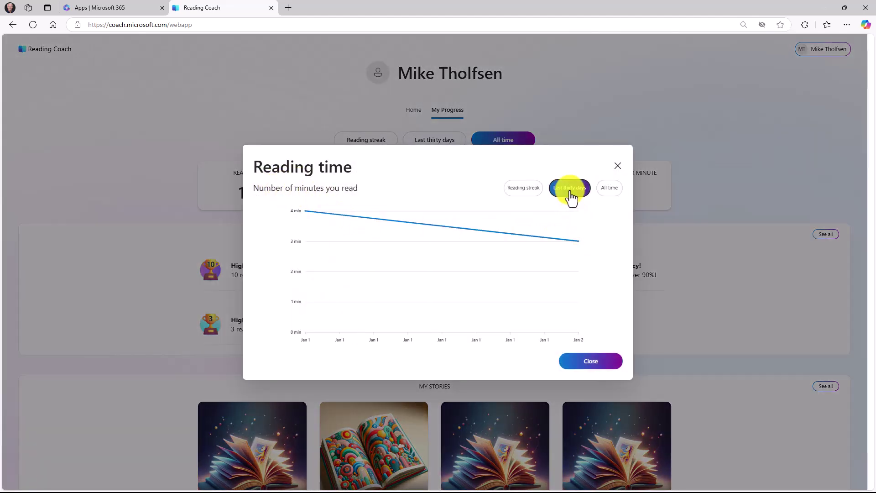
{"action": "left_click", "coordinate": [531, 194]}
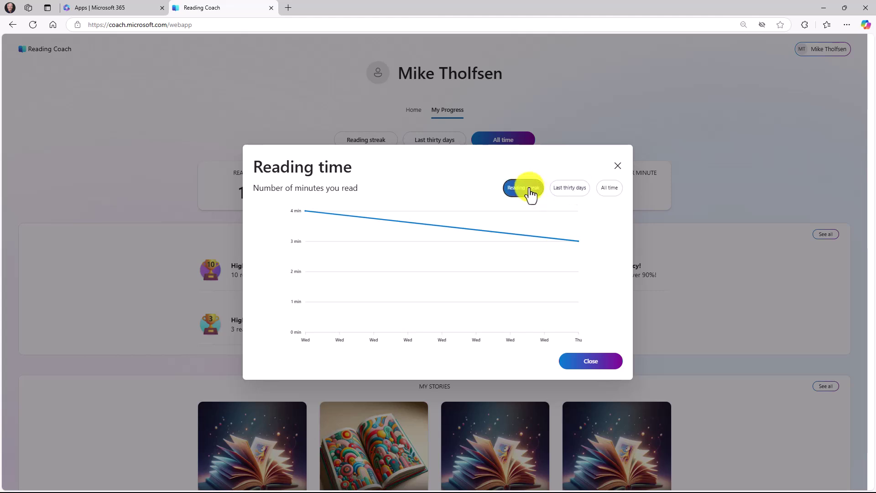
{"action": "left_click", "coordinate": [596, 359]}
Open and close the readings completed, average accuracy and correct words per minute charts
{"action": "left_click", "coordinate": [368, 183]}
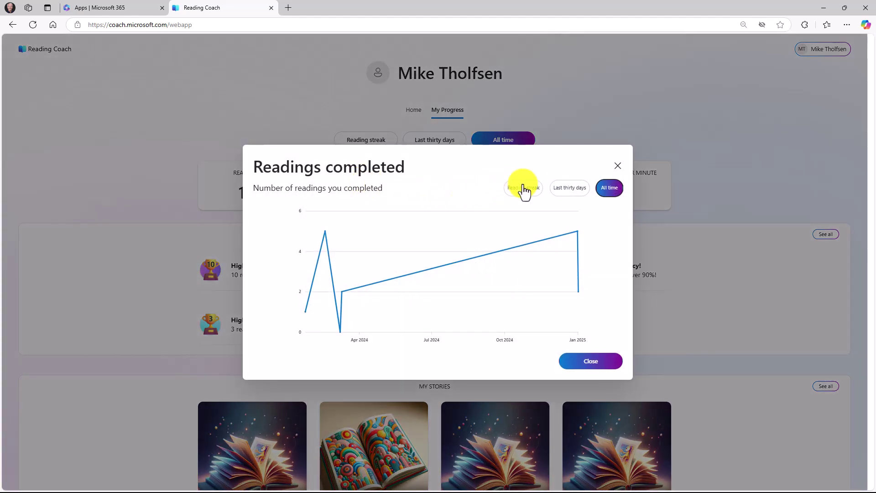
{"action": "left_click", "coordinate": [618, 167]}
{"action": "left_click", "coordinate": [504, 194]}
{"action": "mouse_move", "coordinate": [367, 230]}
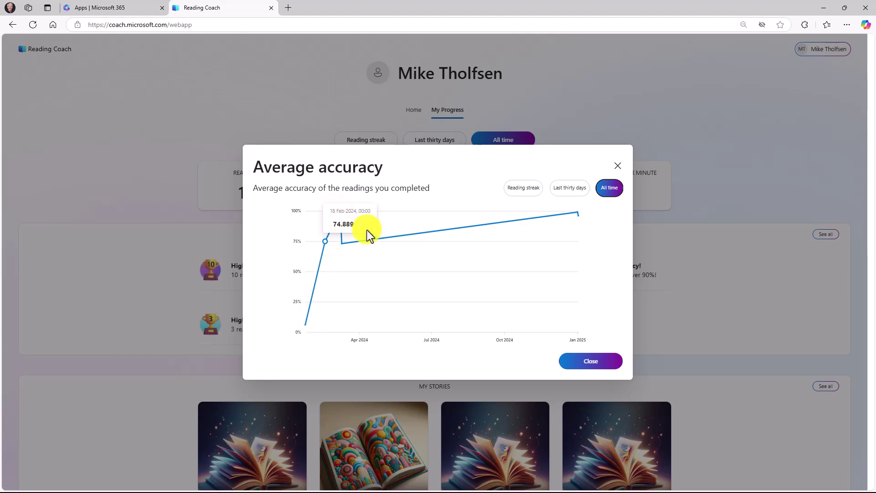
{"action": "left_click", "coordinate": [621, 166]}
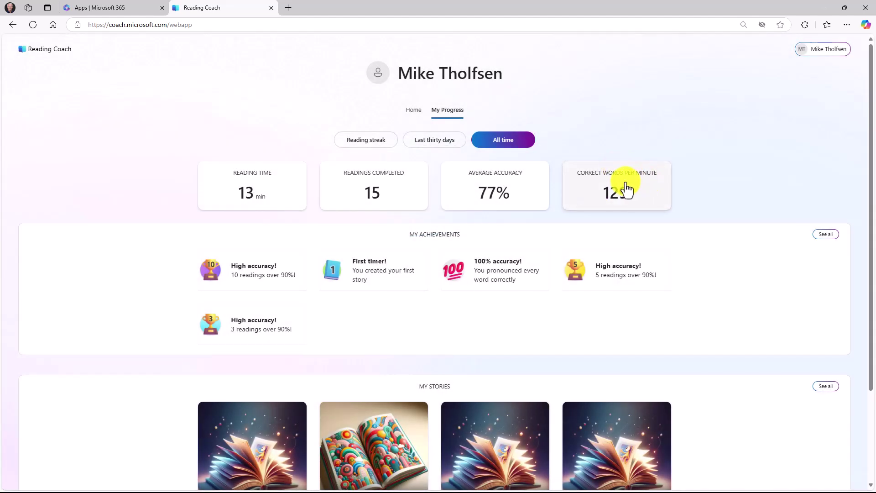
{"action": "left_click", "coordinate": [624, 189]}
{"action": "left_click", "coordinate": [618, 165]}
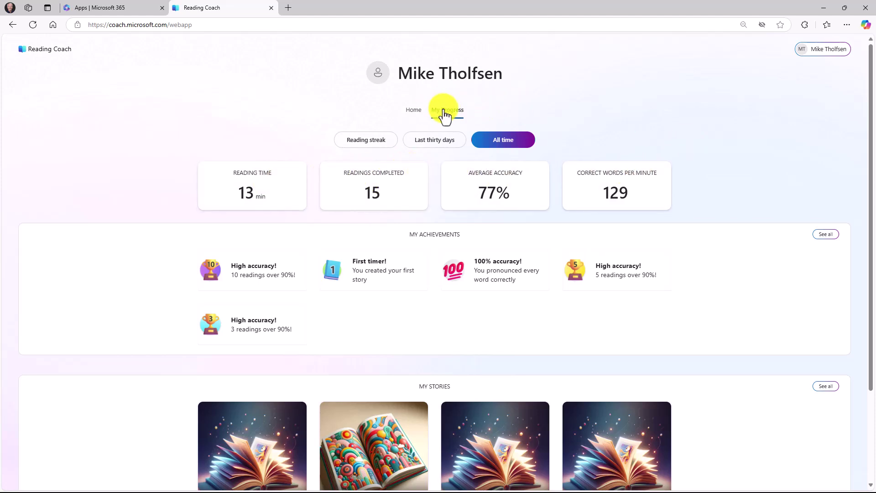
{"action": "left_click", "coordinate": [414, 113]}
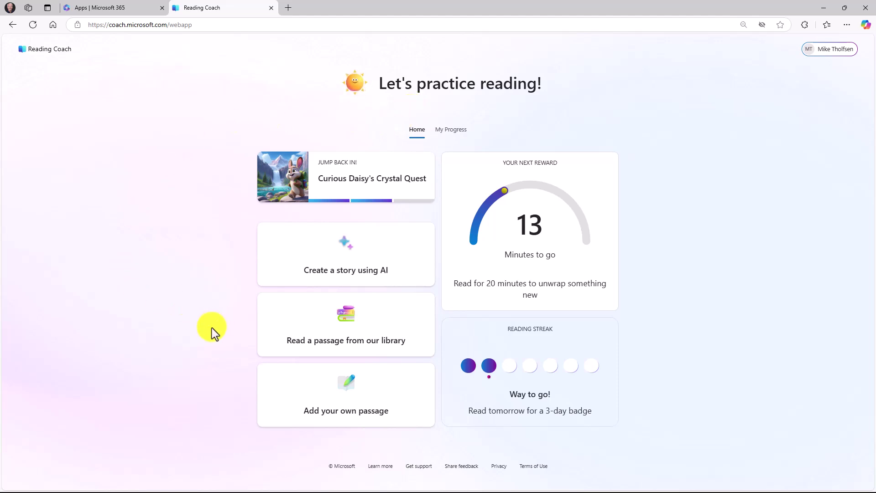
{"action": "left_click", "coordinate": [383, 326]}
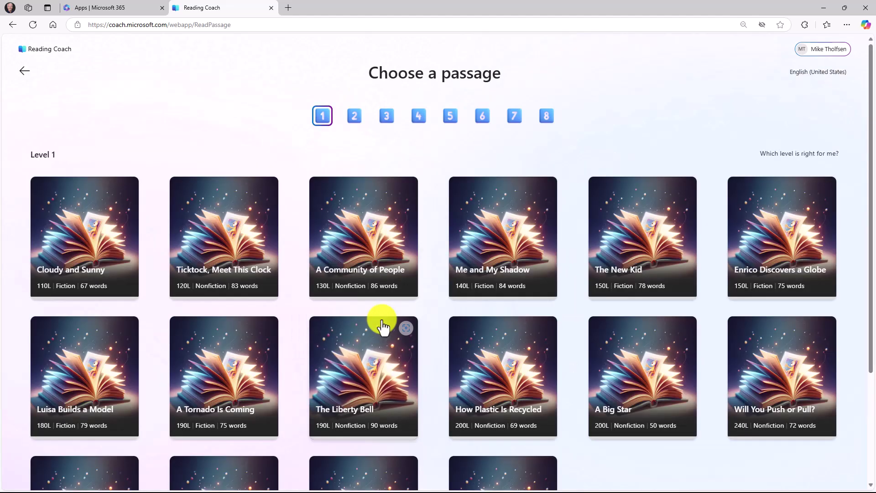
{"action": "left_click", "coordinate": [355, 118]}
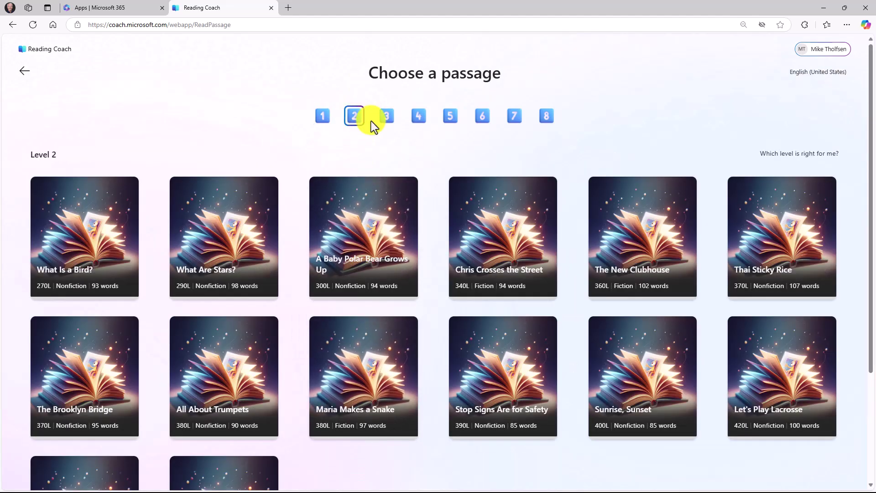
{"action": "left_click", "coordinate": [384, 123]}
{"action": "left_click", "coordinate": [323, 120]}
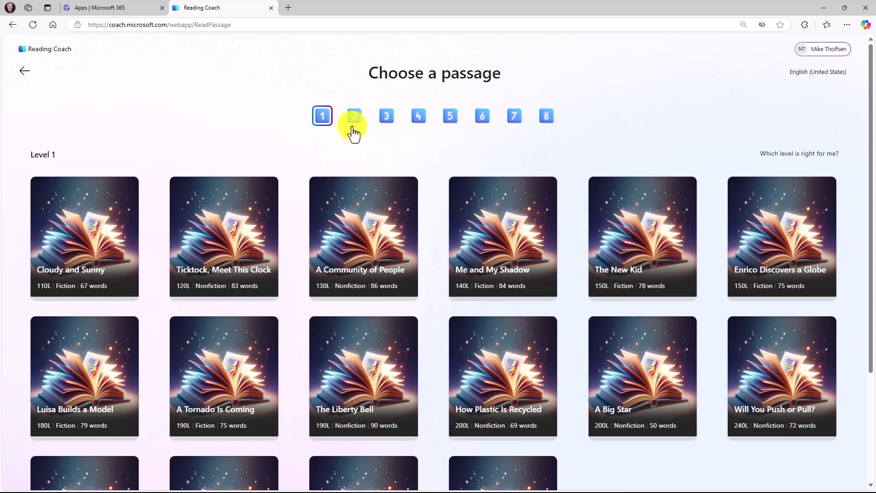
{"action": "left_click", "coordinate": [451, 120]}
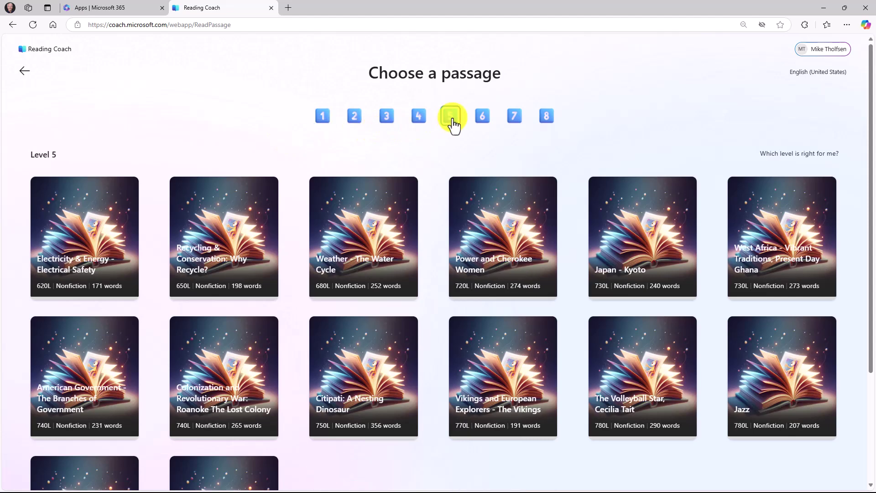
{"action": "left_click", "coordinate": [512, 123]}
{"action": "left_click", "coordinate": [326, 120]}
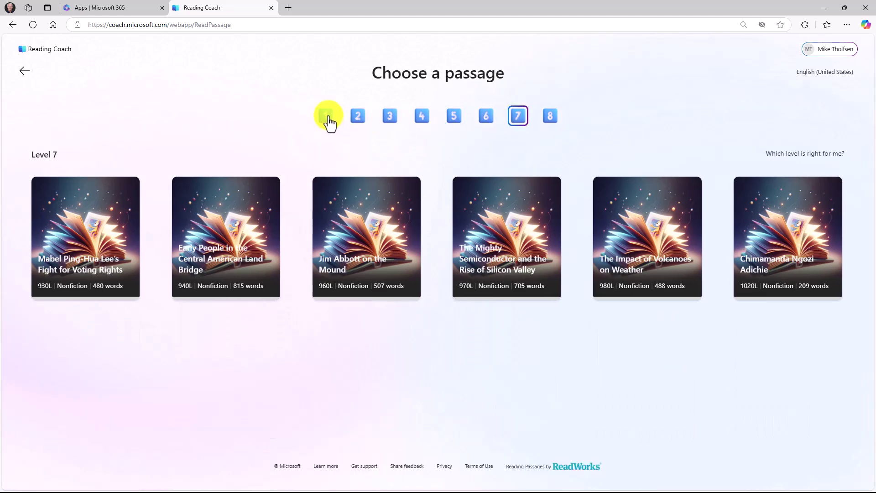
{"action": "scroll", "coordinate": [548, 356], "scroll_direction": "down", "scroll_amount": 3}
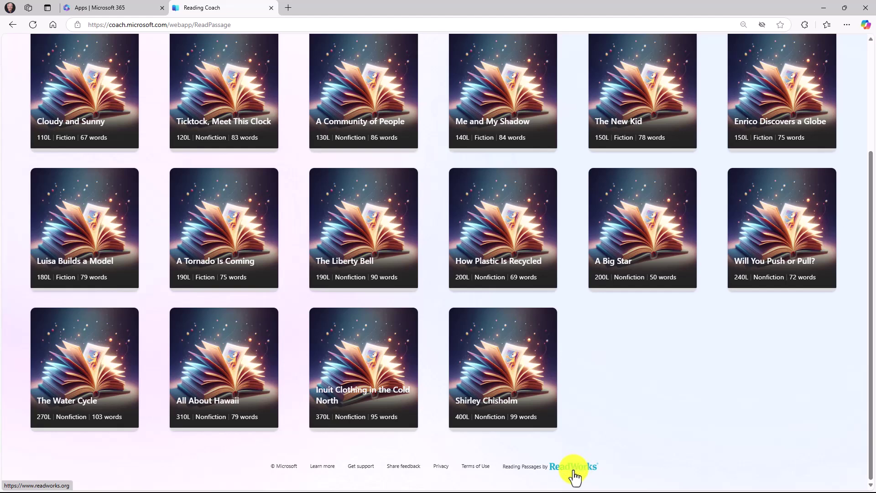
{"action": "scroll", "coordinate": [594, 443], "scroll_direction": "up", "scroll_amount": 4}
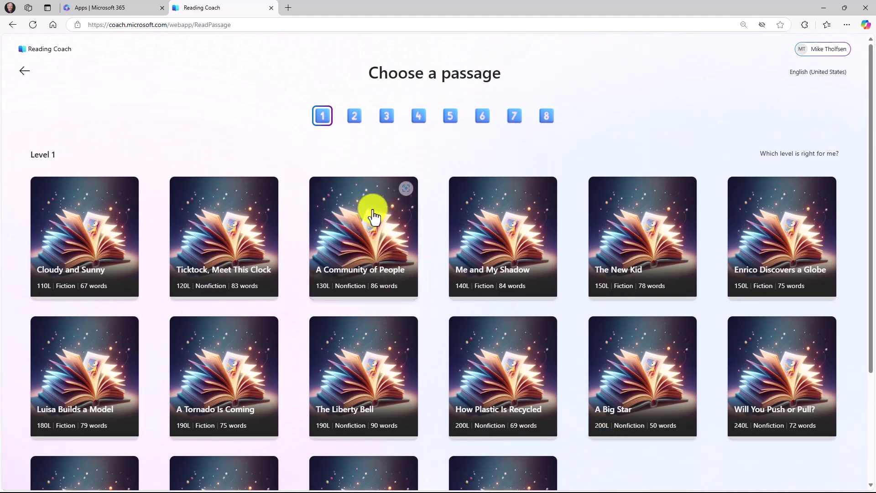
{"action": "left_click", "coordinate": [373, 212]}
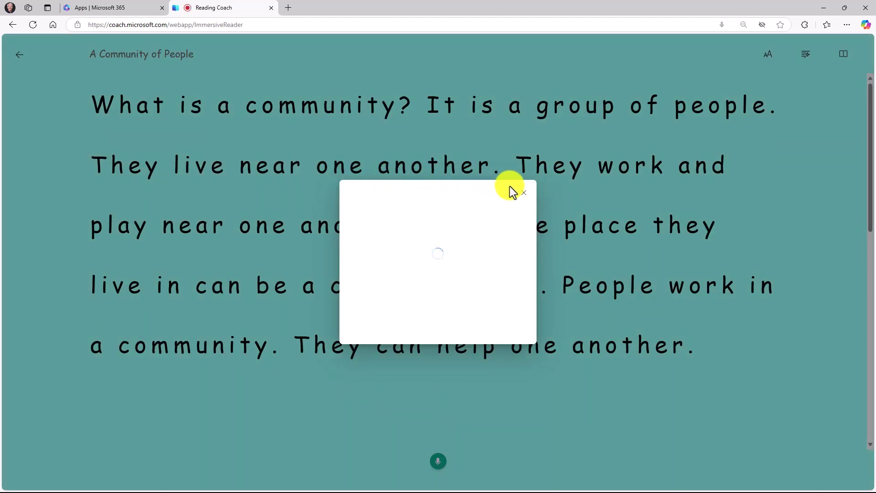
{"action": "left_click", "coordinate": [522, 194]}
{"action": "left_click", "coordinate": [20, 56]}
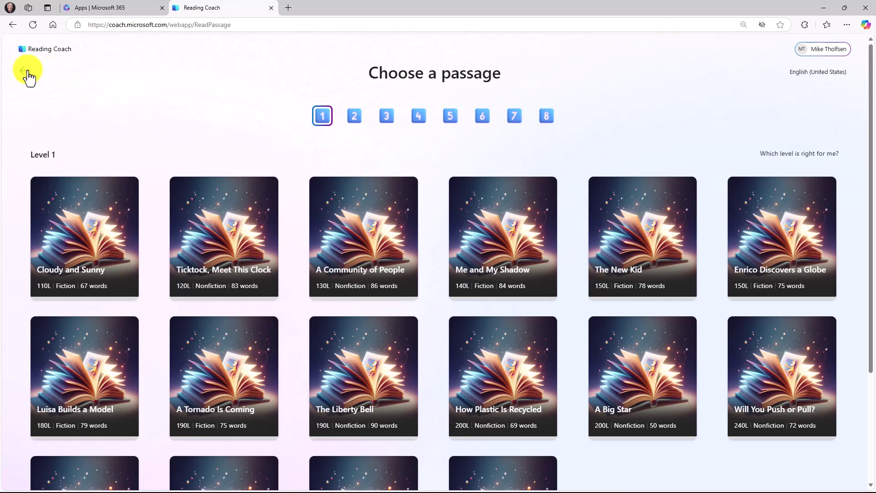
{"action": "left_click", "coordinate": [26, 72]}
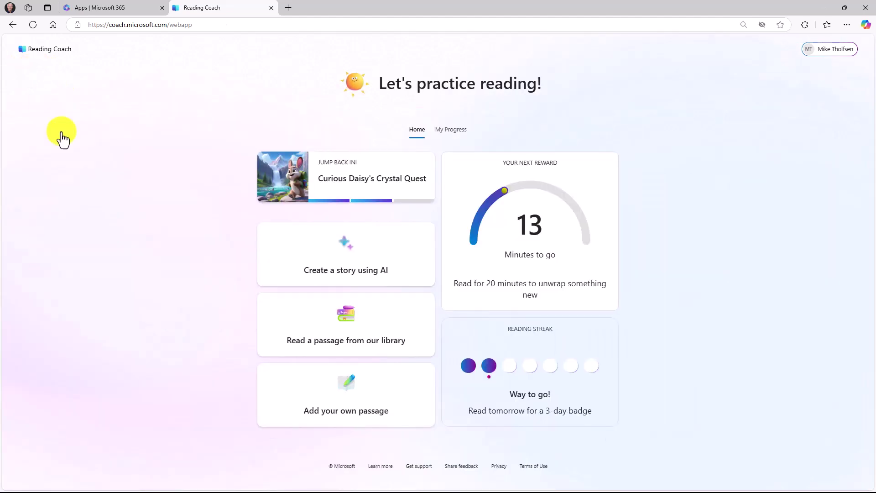
Add a custom passage with the pasted geography text, keeping English (United States) as language
{"action": "left_click", "coordinate": [379, 391]}
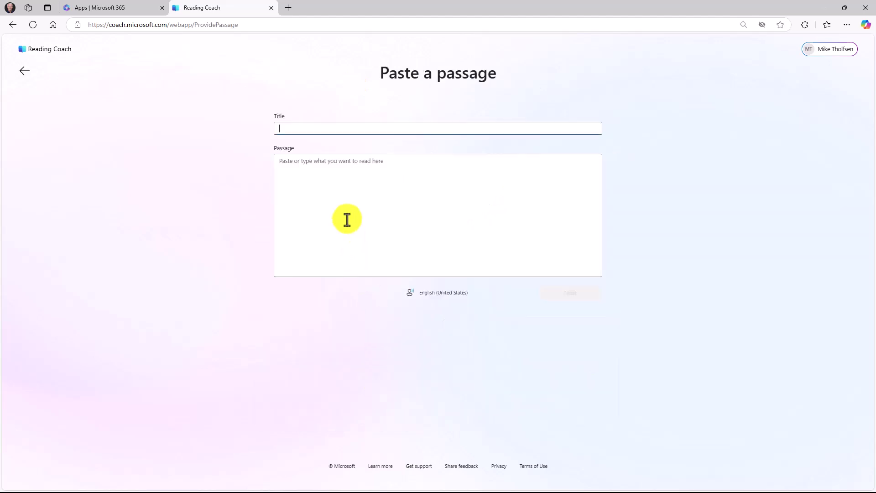
{"action": "left_click", "coordinate": [330, 165]}
{"action": "key", "text": "ctrl+v"}
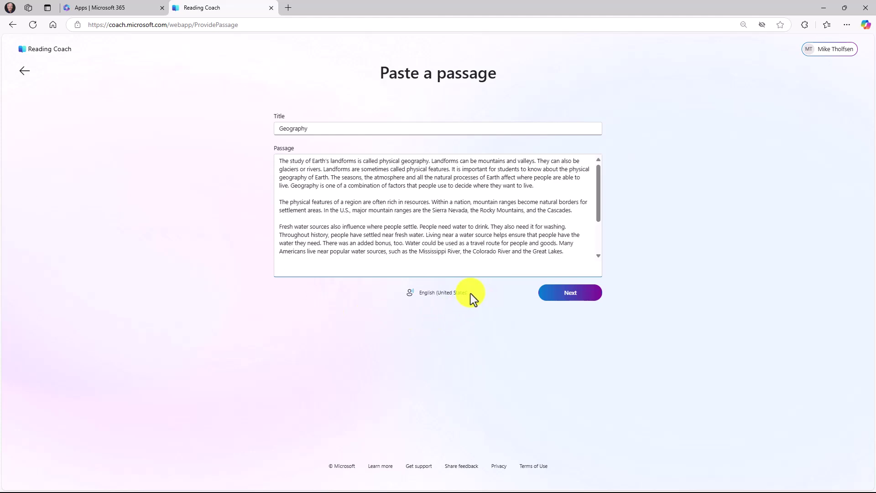
{"action": "left_click", "coordinate": [434, 295]}
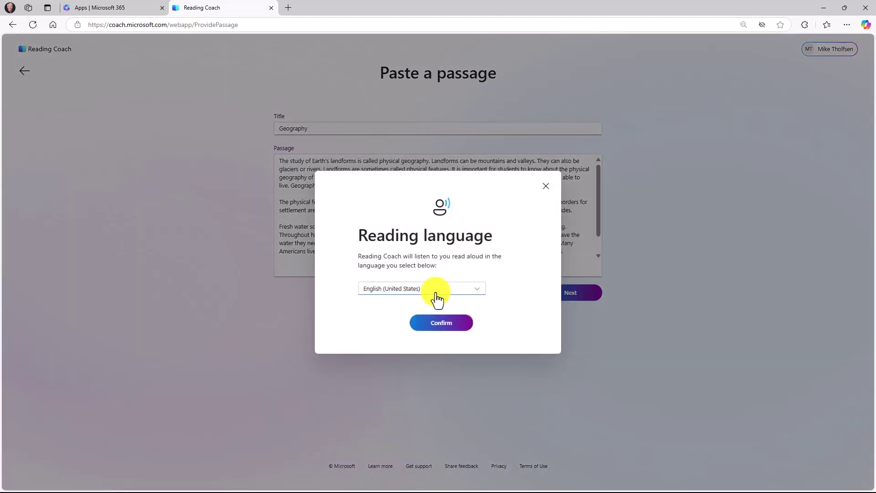
{"action": "left_click", "coordinate": [476, 290]}
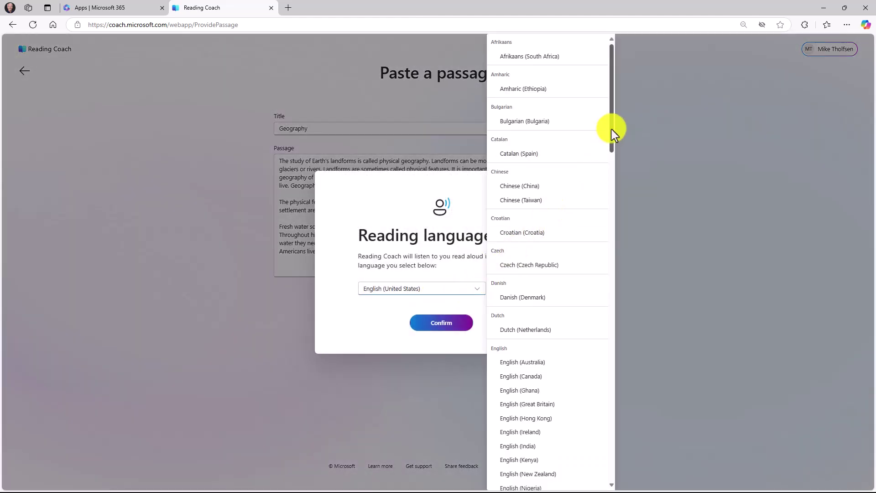
{"action": "left_click_drag", "start_coordinate": [612, 130], "coordinate": [618, 80]}
{"action": "left_click", "coordinate": [274, 209]}
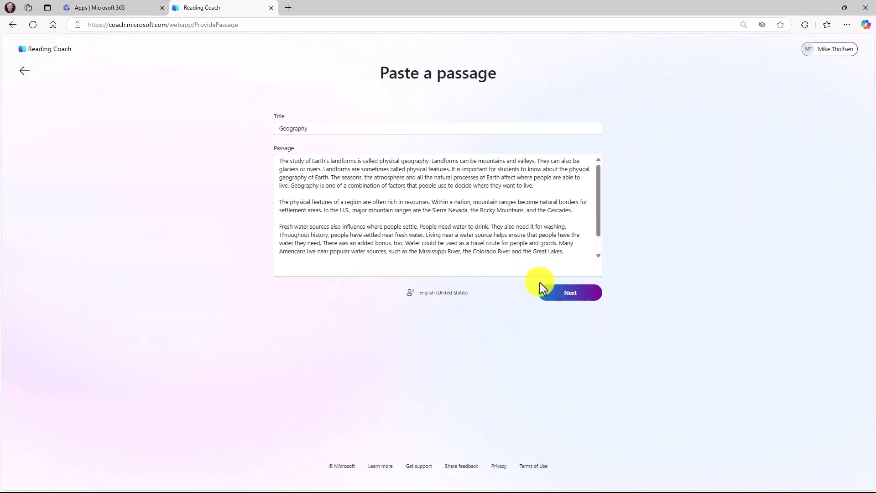
Load the Geography passage, dismiss the read-aloud prompt, and return to the home dashboard
{"action": "left_click", "coordinate": [569, 295]}
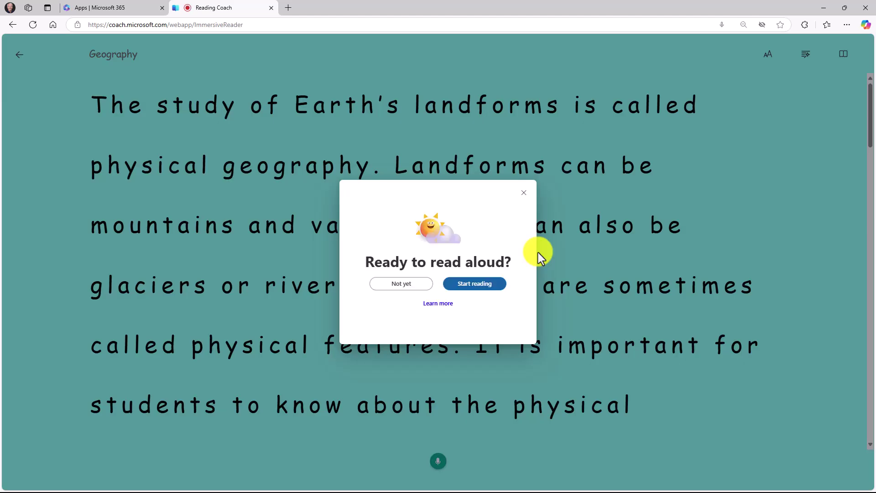
{"action": "left_click", "coordinate": [524, 192]}
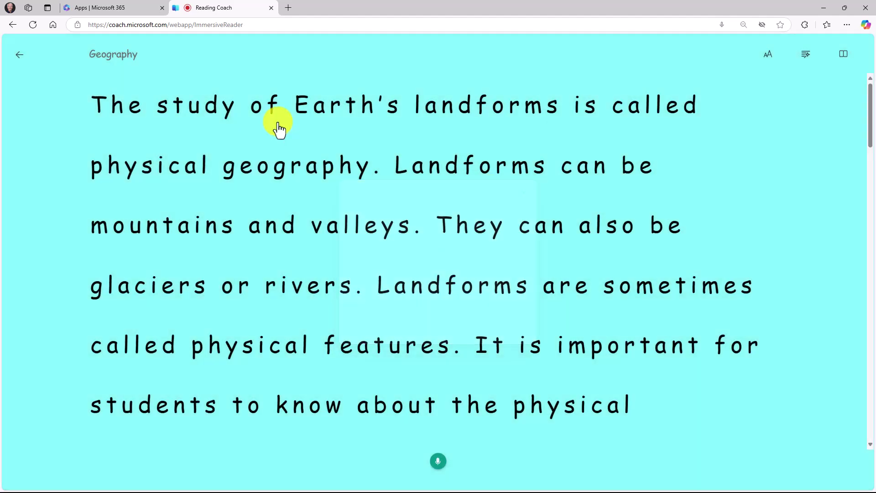
{"action": "left_click", "coordinate": [20, 55]}
{"action": "left_click", "coordinate": [23, 71]}
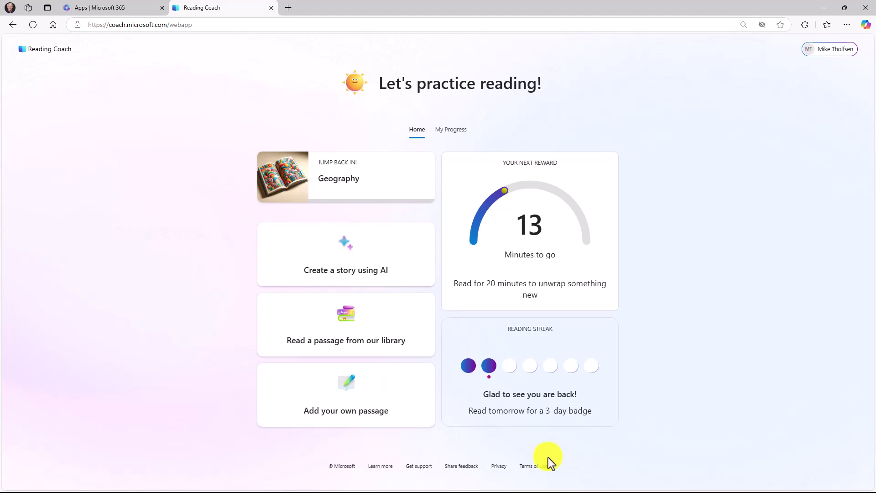
Open Reading Coach's Microsoft Store listing from the Start menu and launch the installed app
{"action": "key", "text": "super"}
{"action": "left_click", "coordinate": [561, 485]}
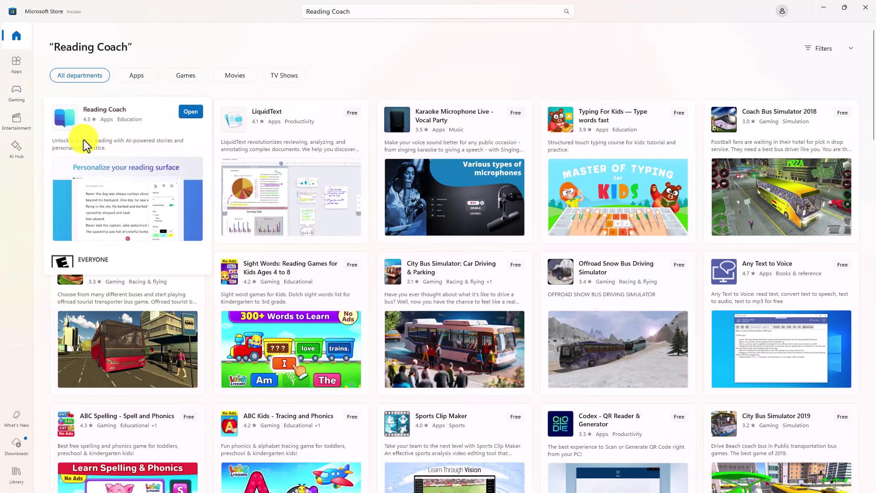
{"action": "left_click", "coordinate": [89, 159]}
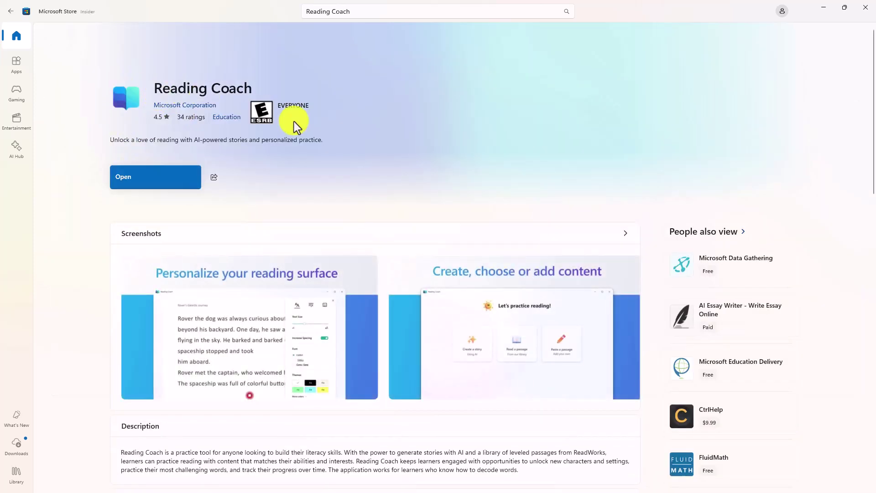
{"action": "left_click", "coordinate": [140, 176]}
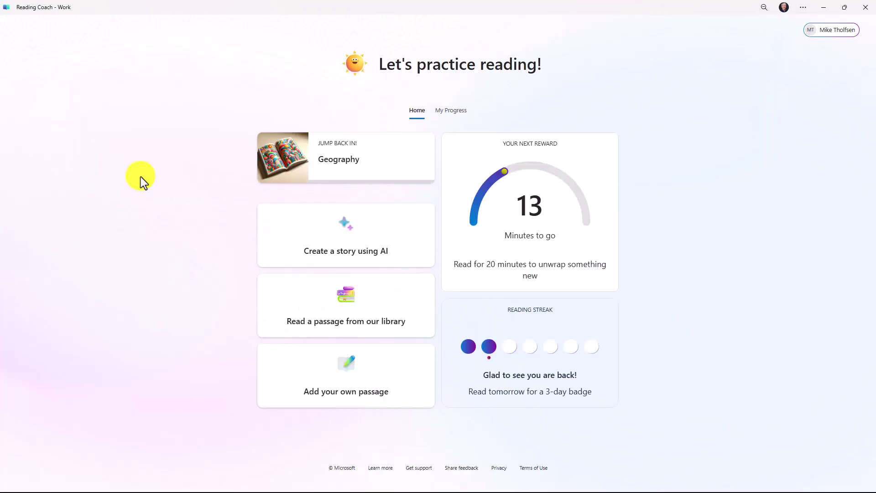
Open Create a story using AI in the app, then go back to its home dashboard
{"action": "left_click", "coordinate": [378, 233]}
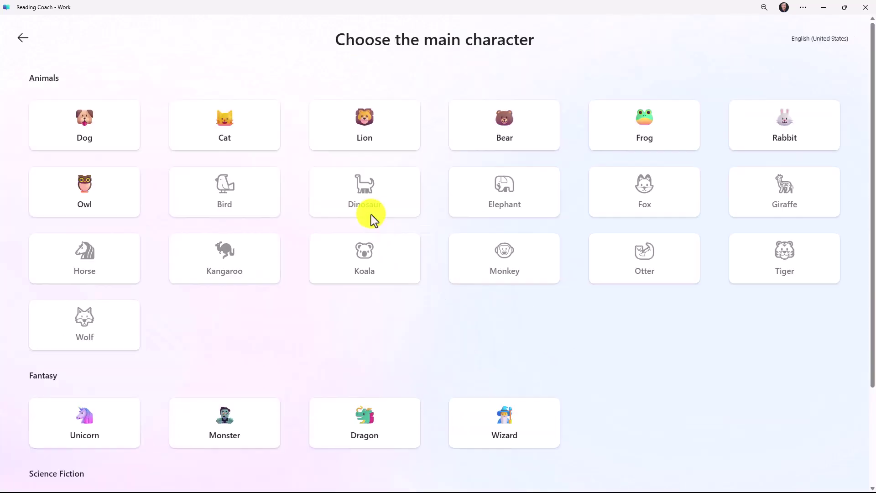
{"action": "left_click", "coordinate": [22, 38]}
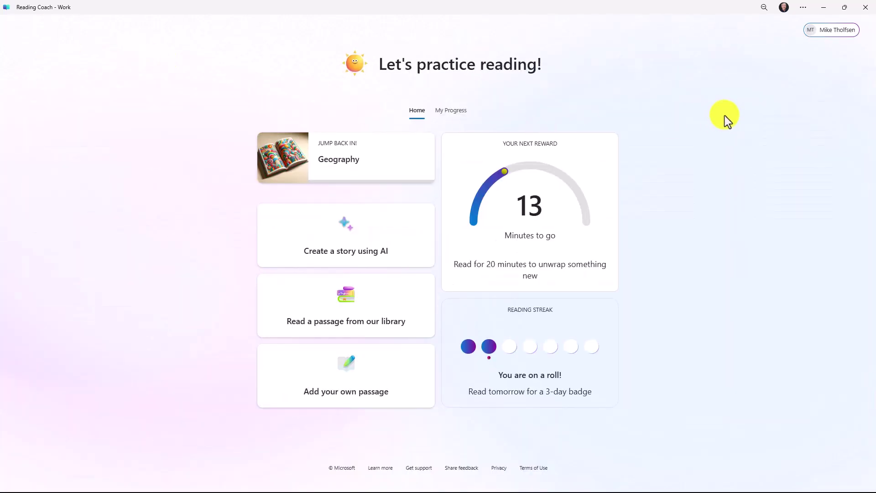